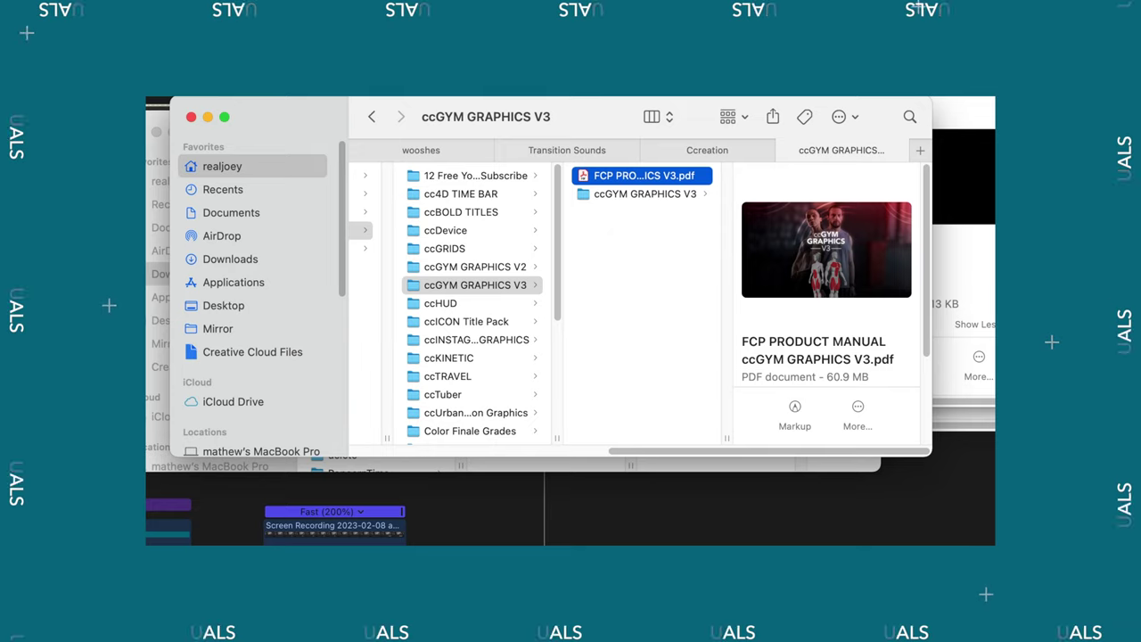
# - Quick Look the ccGYM GRAPHICS V3 manual PDF and page through to its How to Install section
pyautogui.press('space')
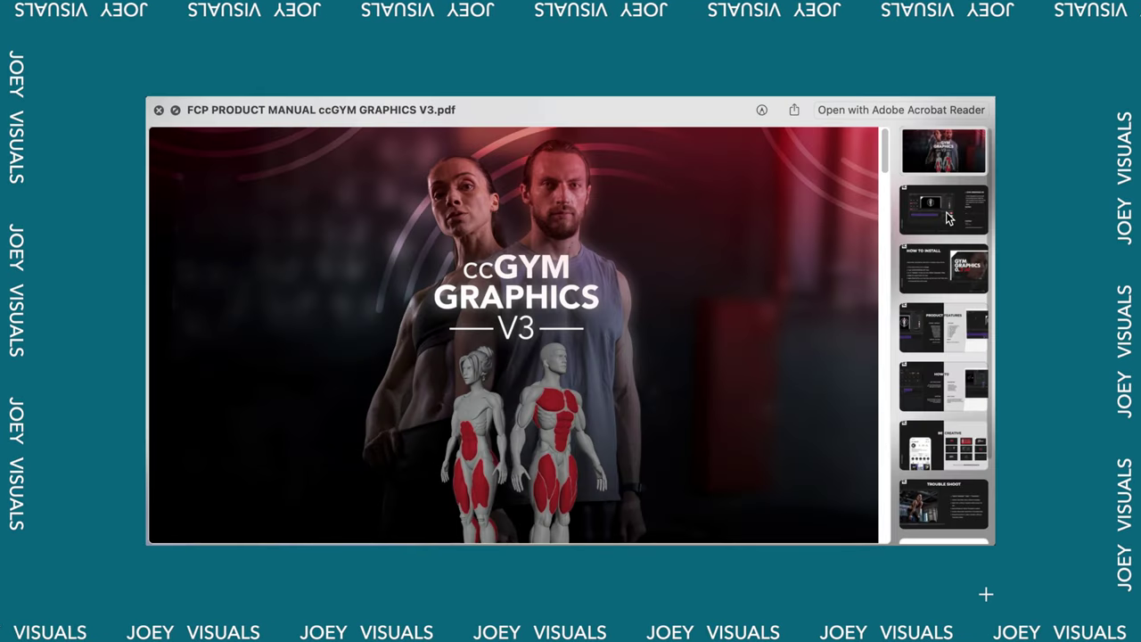
pyautogui.click(948, 217)
pyautogui.click(948, 283)
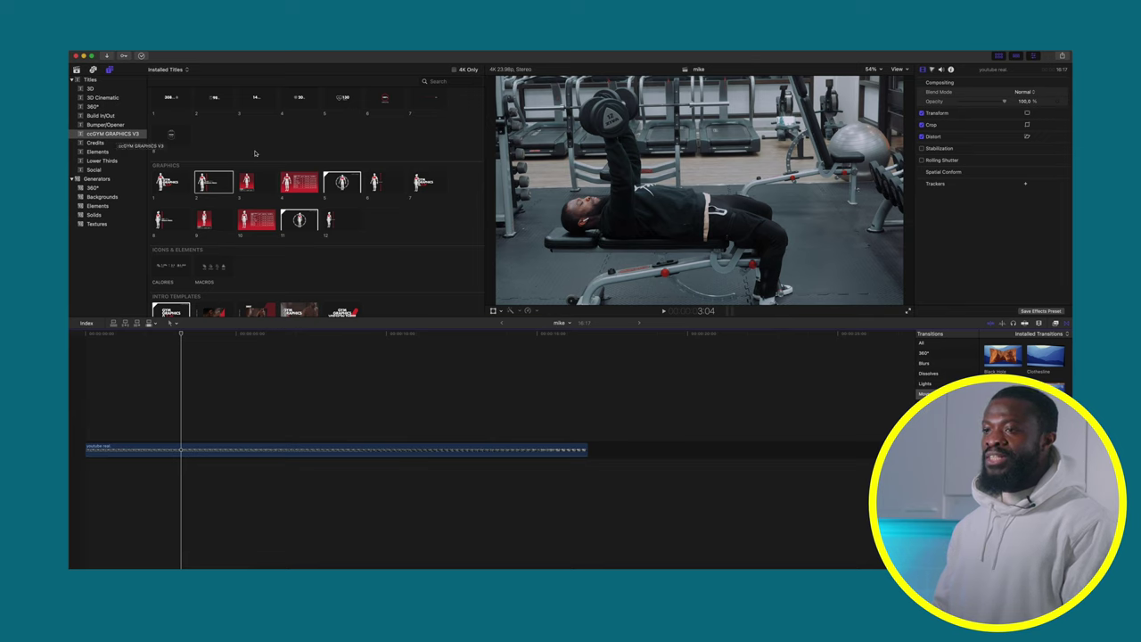
# - Scroll the ccGYM GRAPHICS V3 title categories to preview the 4 SETS 12 REPS BENCH PRESS graphic
pyautogui.scroll(3, 254, 153)
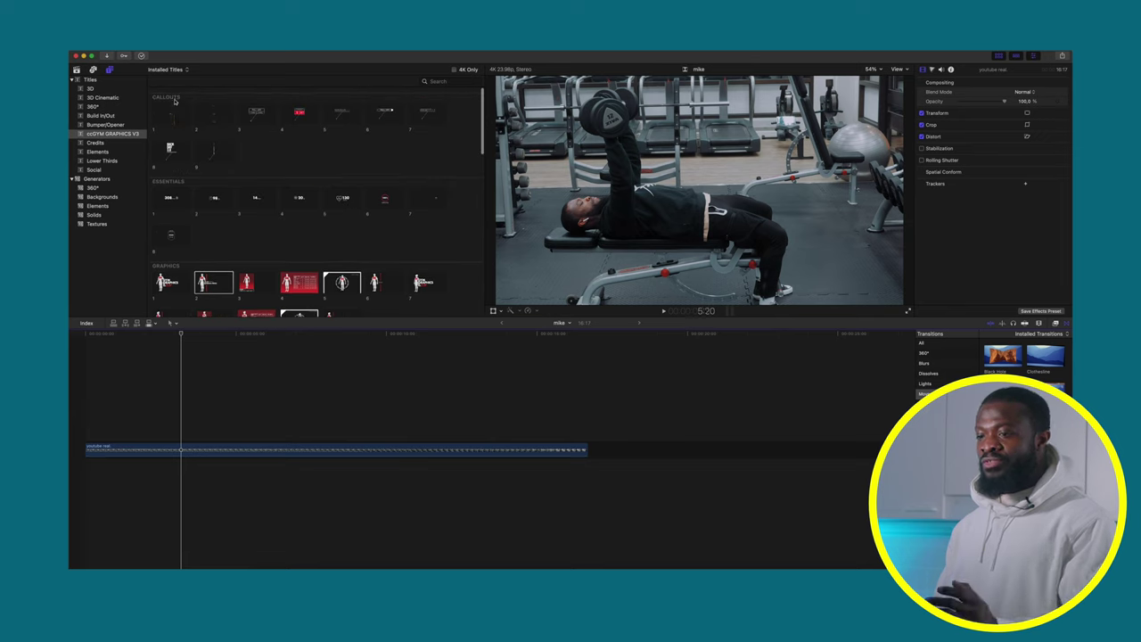
pyautogui.scroll(-3, 218, 185)
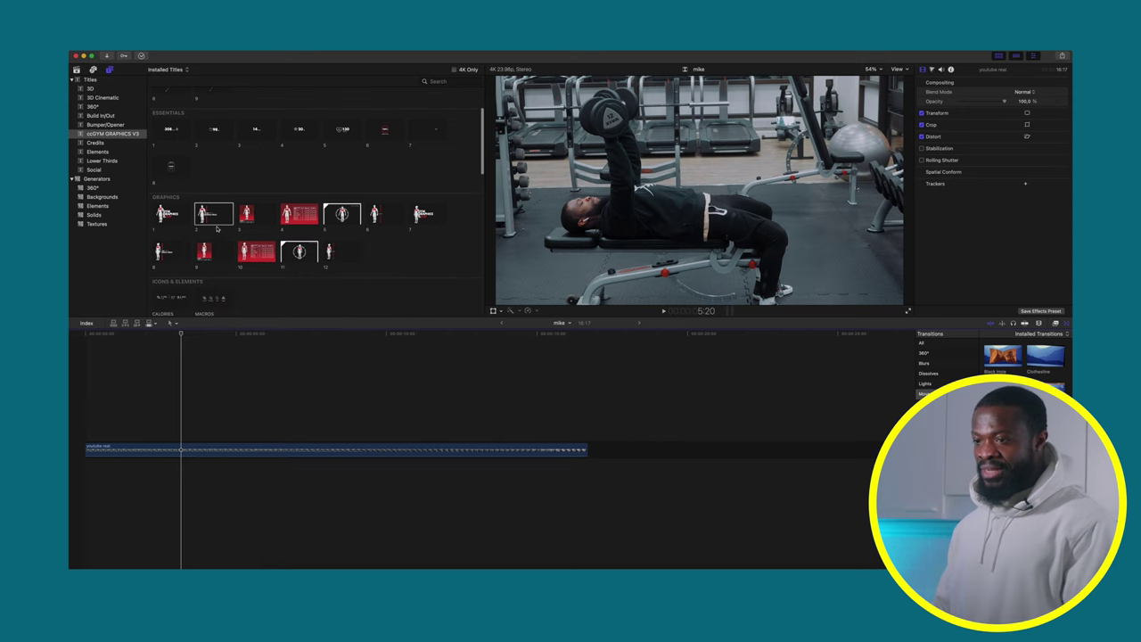
pyautogui.scroll(-3, 217, 223)
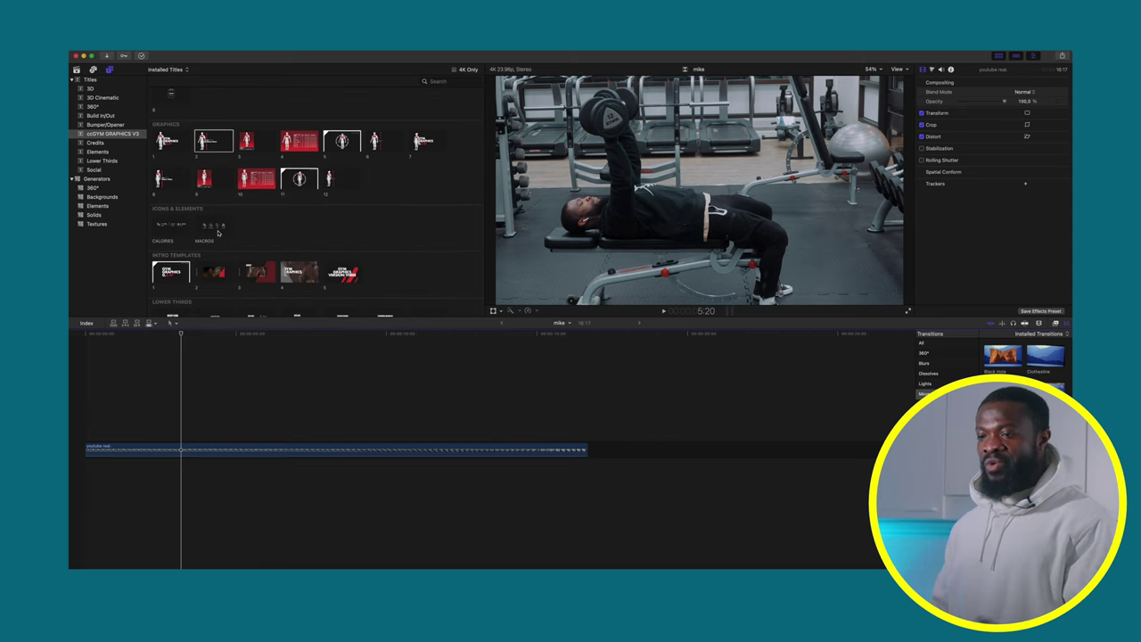
pyautogui.scroll(-4, 215, 254)
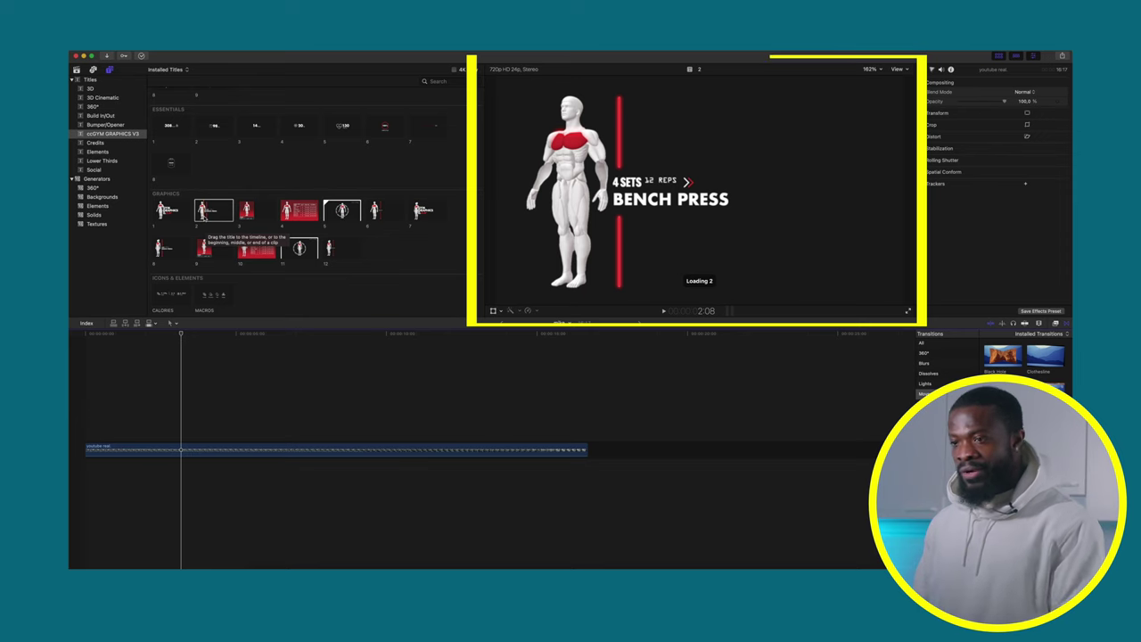
# - Connect the BENCH PRESS anatomy title above the youtube real gym clip in the timeline
pyautogui.moveTo(165, 352); pyautogui.dragTo(164, 355)
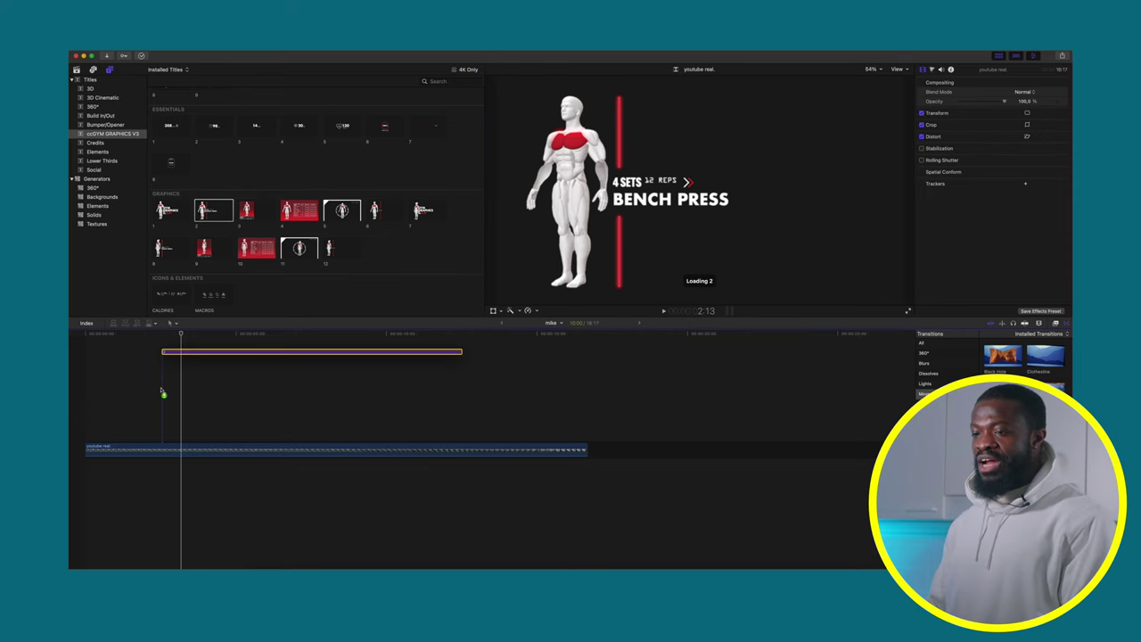
pyautogui.moveTo(169, 404); pyautogui.dragTo(169, 436)
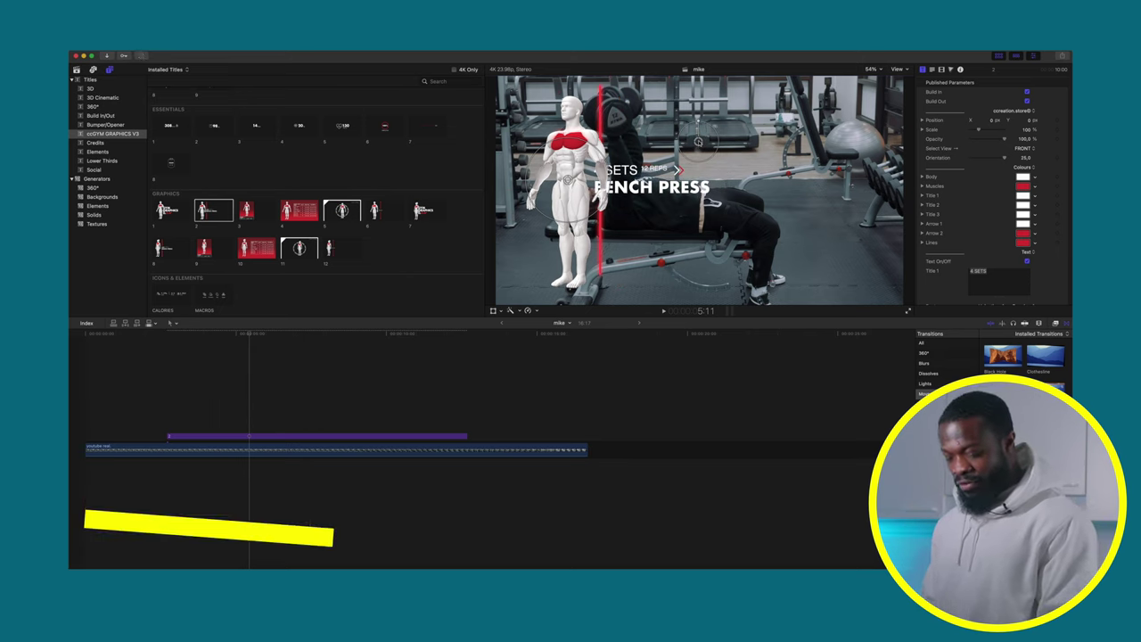
# - Undo the last title change, try a clockwise rotation, then undo it to keep it upright
pyautogui.press('super+z')
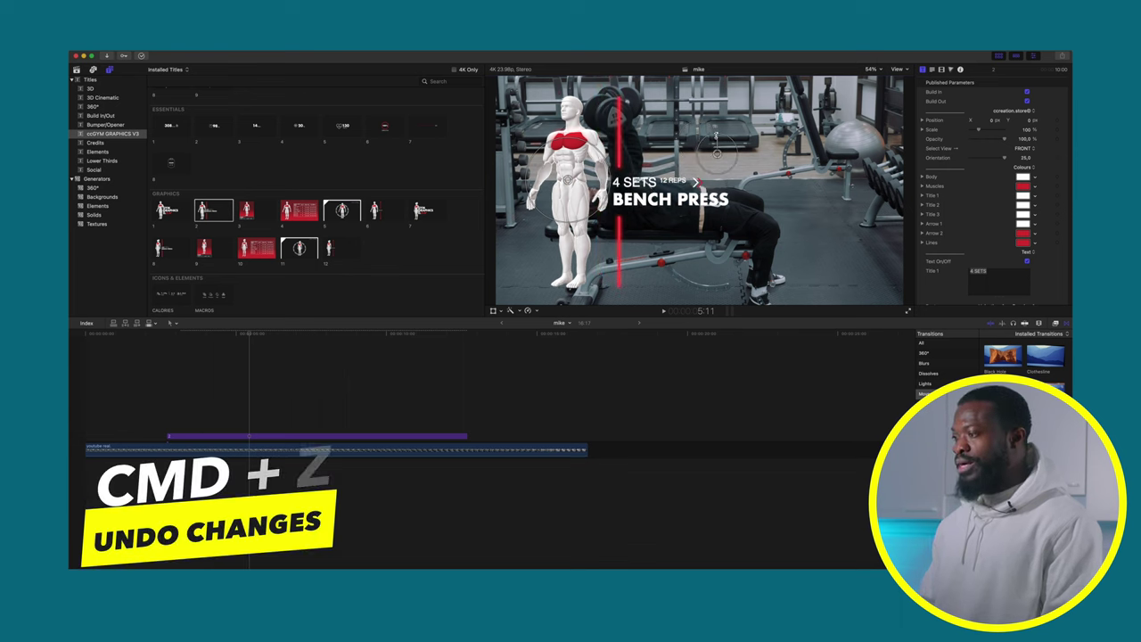
pyautogui.moveTo(715, 135); pyautogui.dragTo(726, 138)
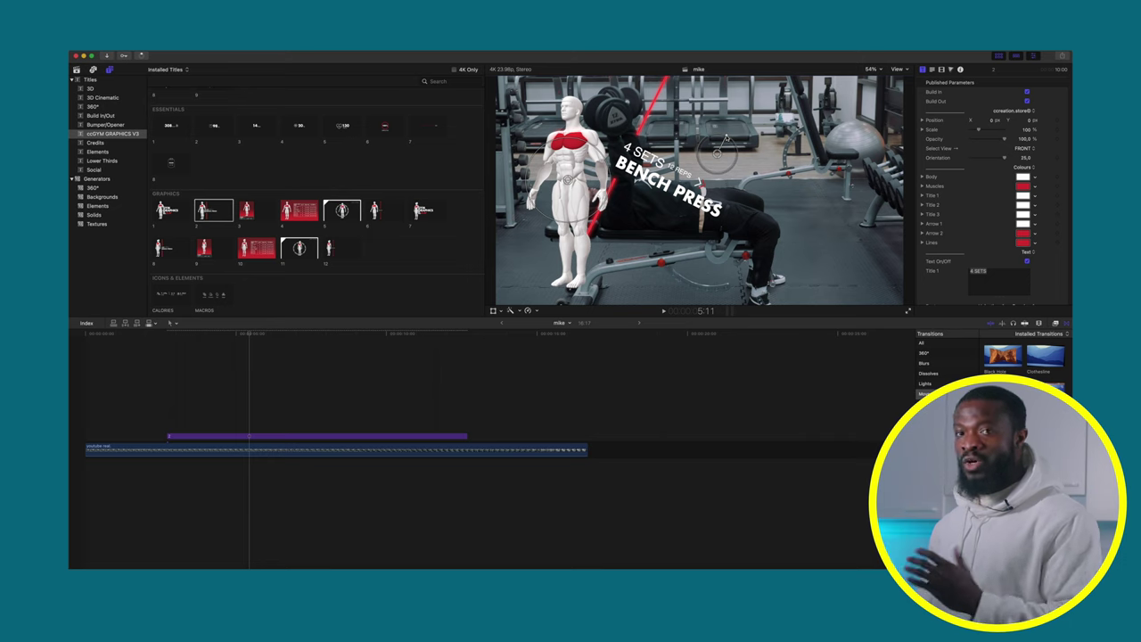
pyautogui.press('super+z')
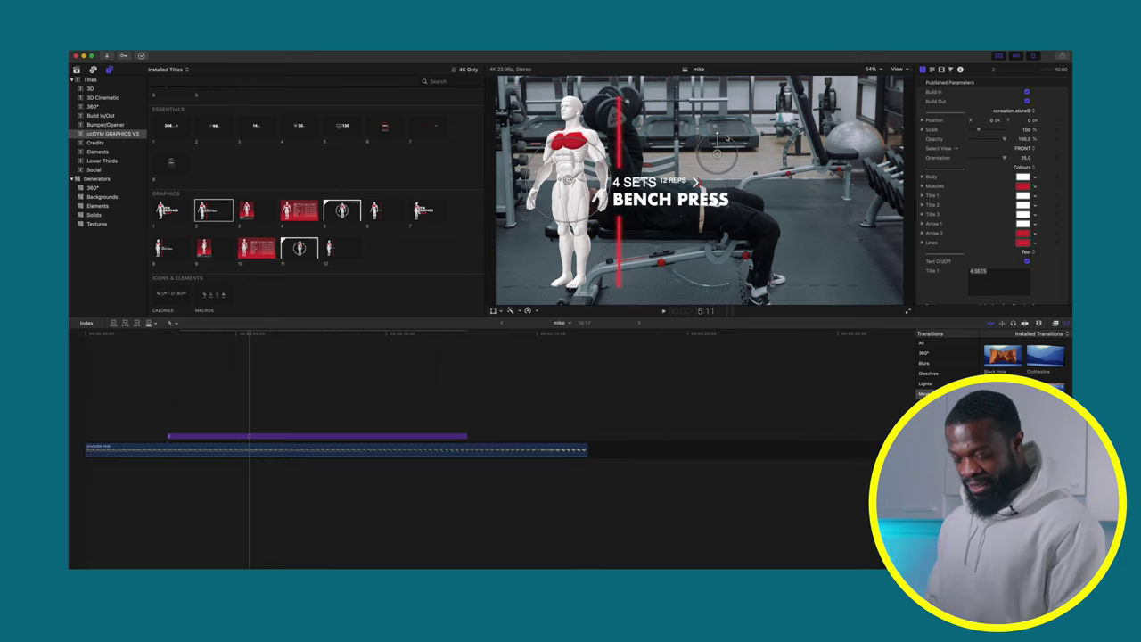
pyautogui.scroll(-10, 975, 146)
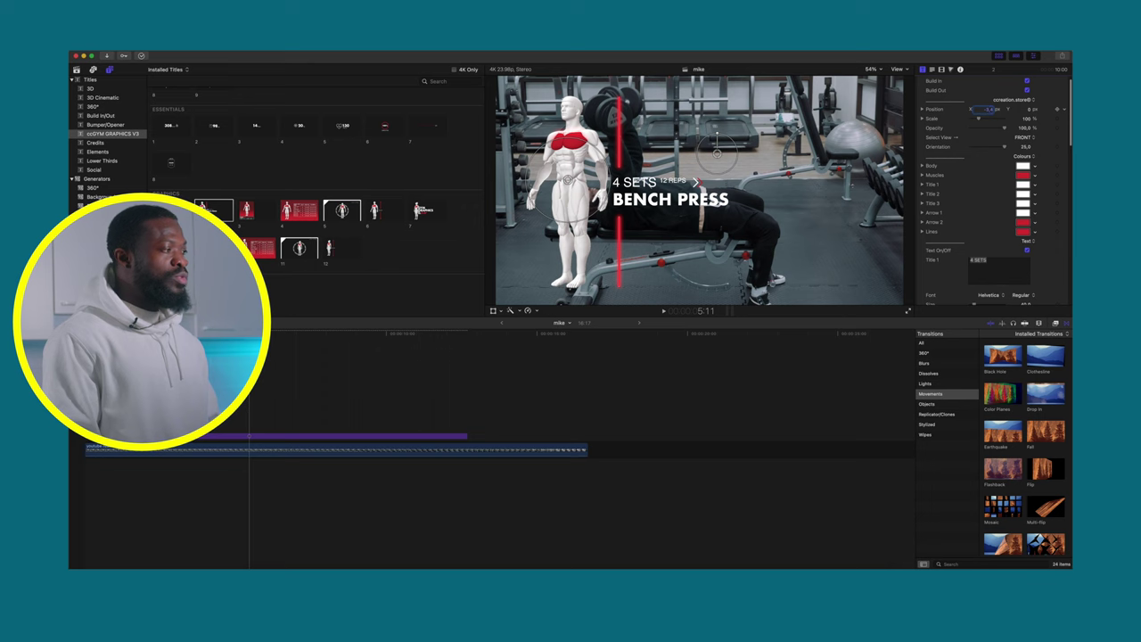
# - Adjust the title's Position X and Y values to move it left and lower in frame
pyautogui.moveTo(991, 111); pyautogui.dragTo(1025, 109)
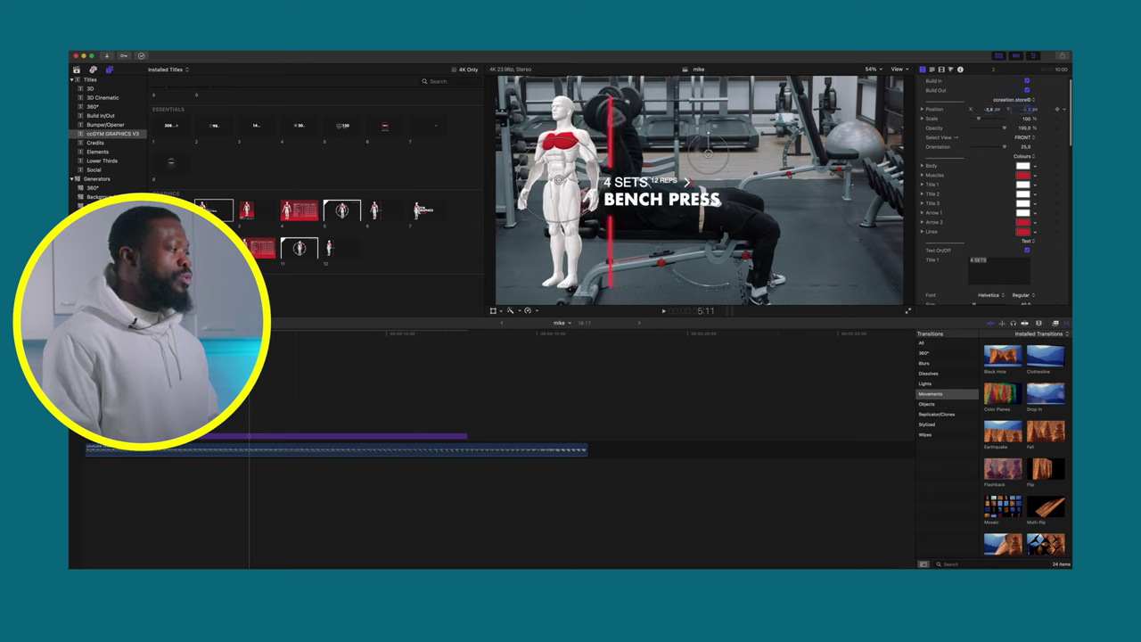
pyautogui.moveTo(1027, 108); pyautogui.dragTo(1027, 116)
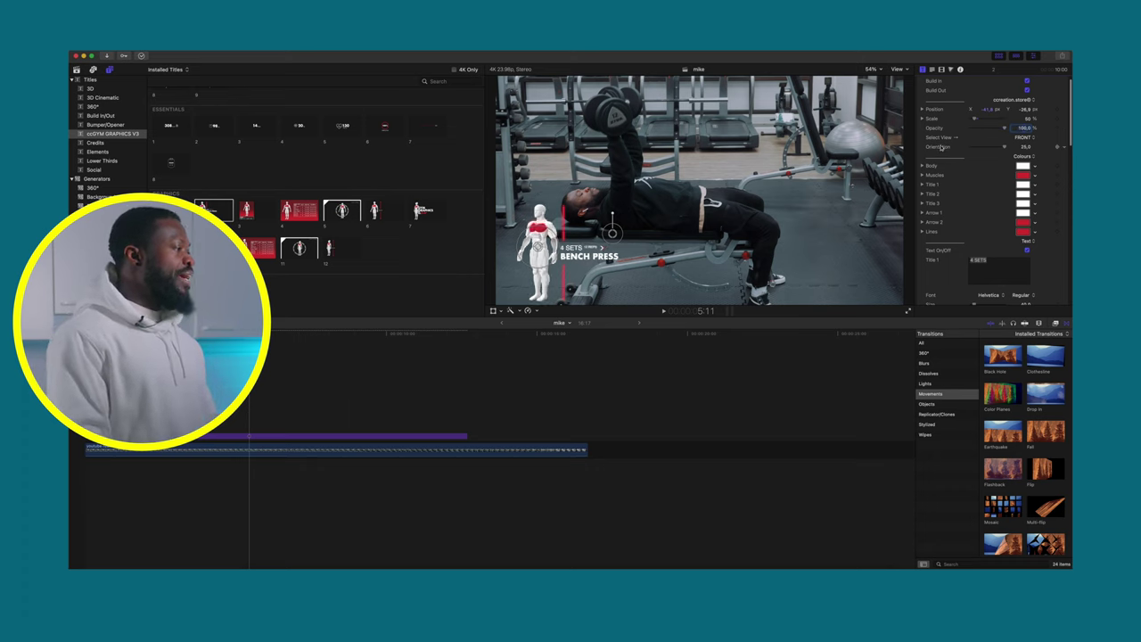
pyautogui.click(1026, 139)
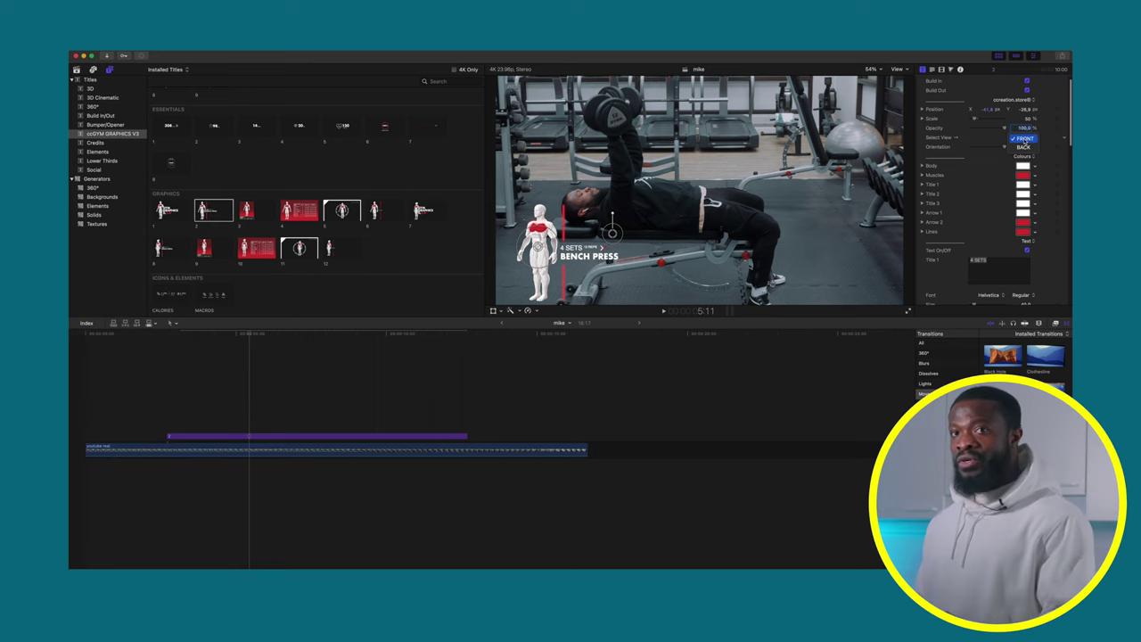
pyautogui.click(1023, 147)
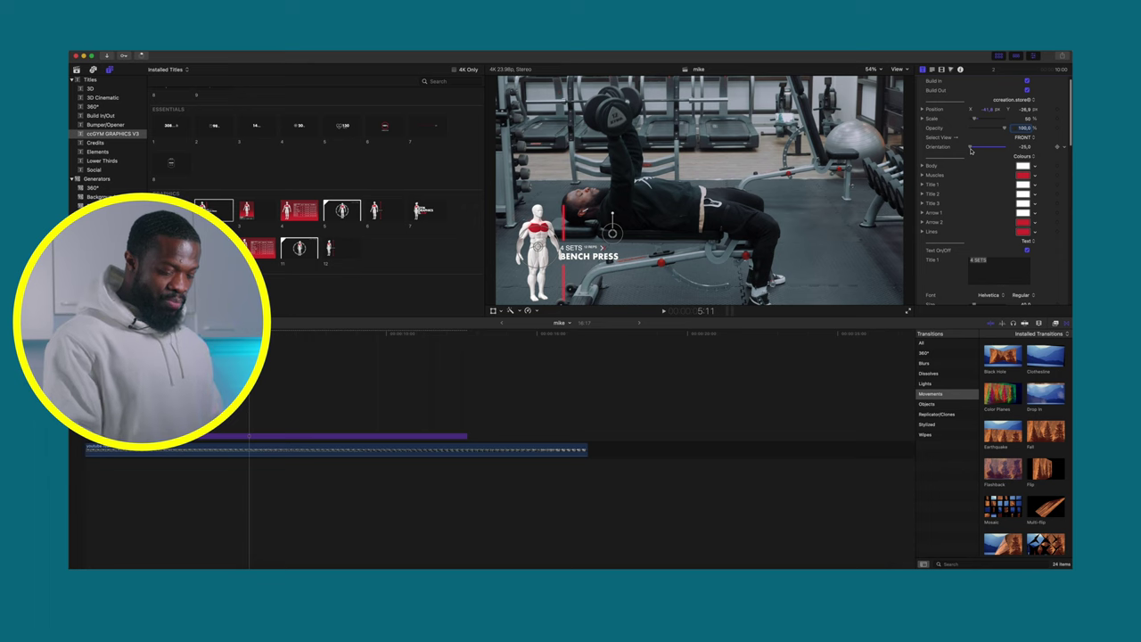
pyautogui.scroll(-2, 981, 151)
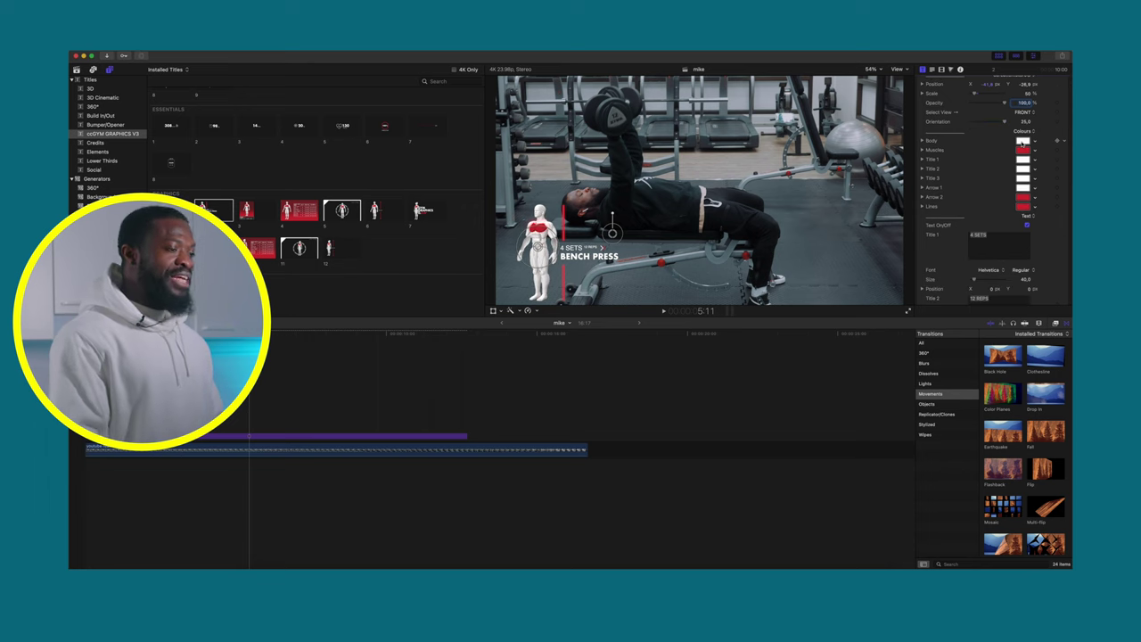
pyautogui.click(1022, 141)
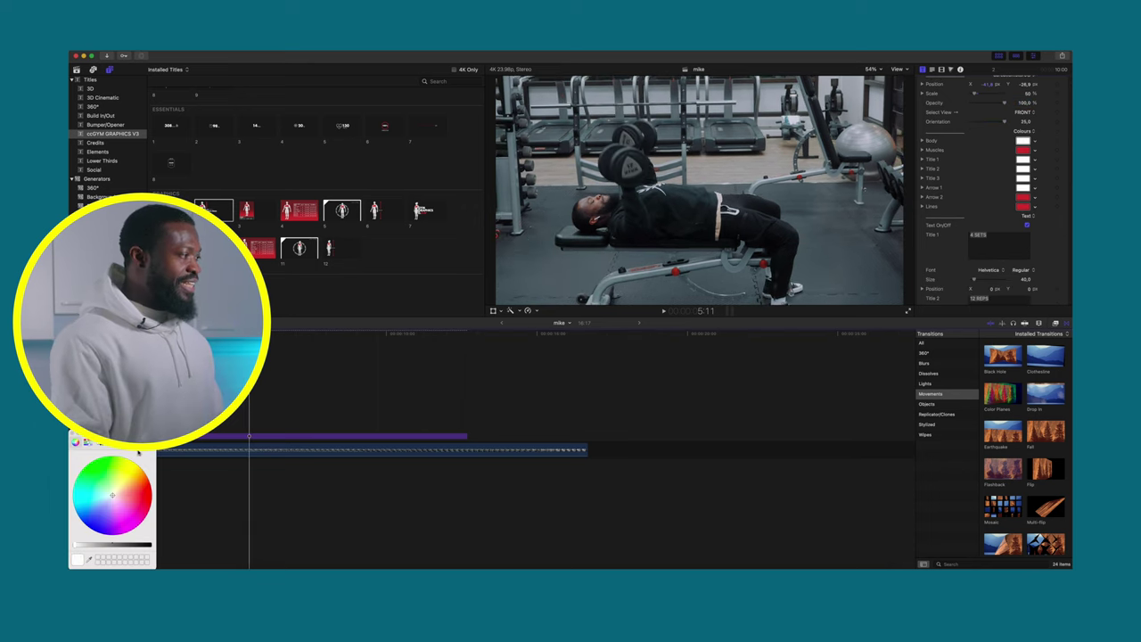
pyautogui.click(762, 252)
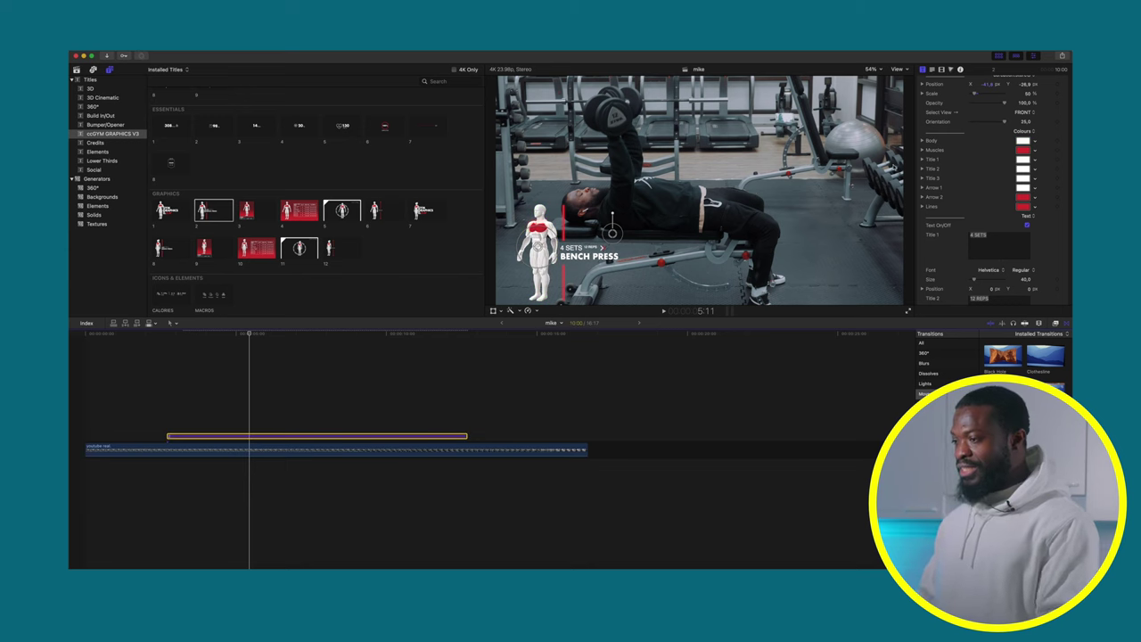
pyautogui.click(1021, 158)
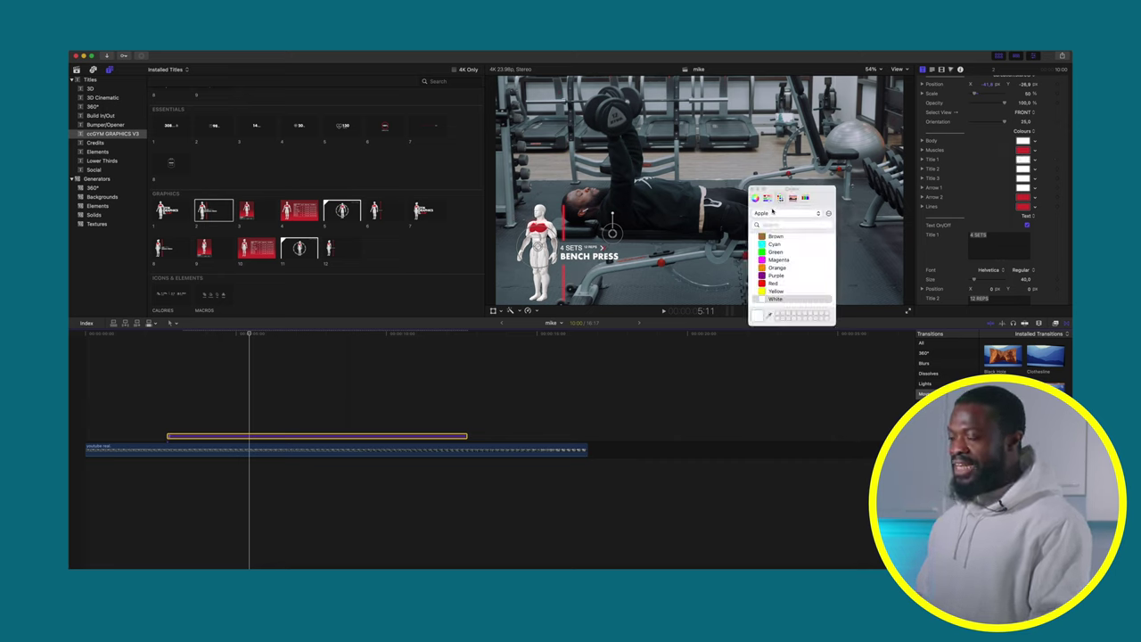
pyautogui.click(827, 206)
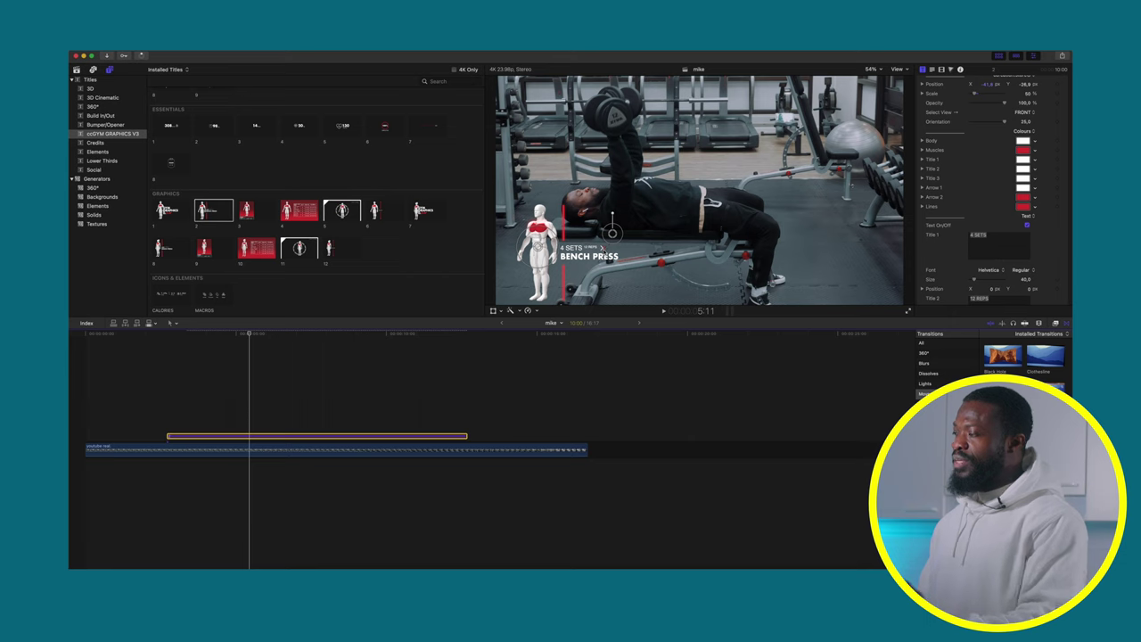
# - Change the Title 1 text from 4 SETS to 5 SETS and view the font list
pyautogui.click(990, 235)
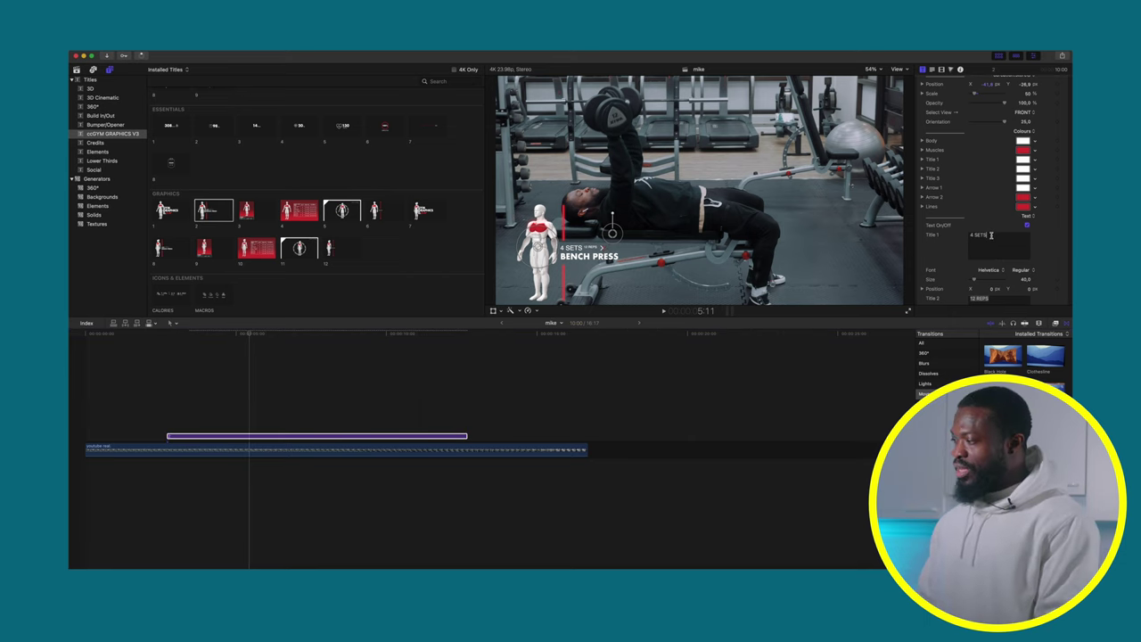
pyautogui.scroll(-1, 990, 234)
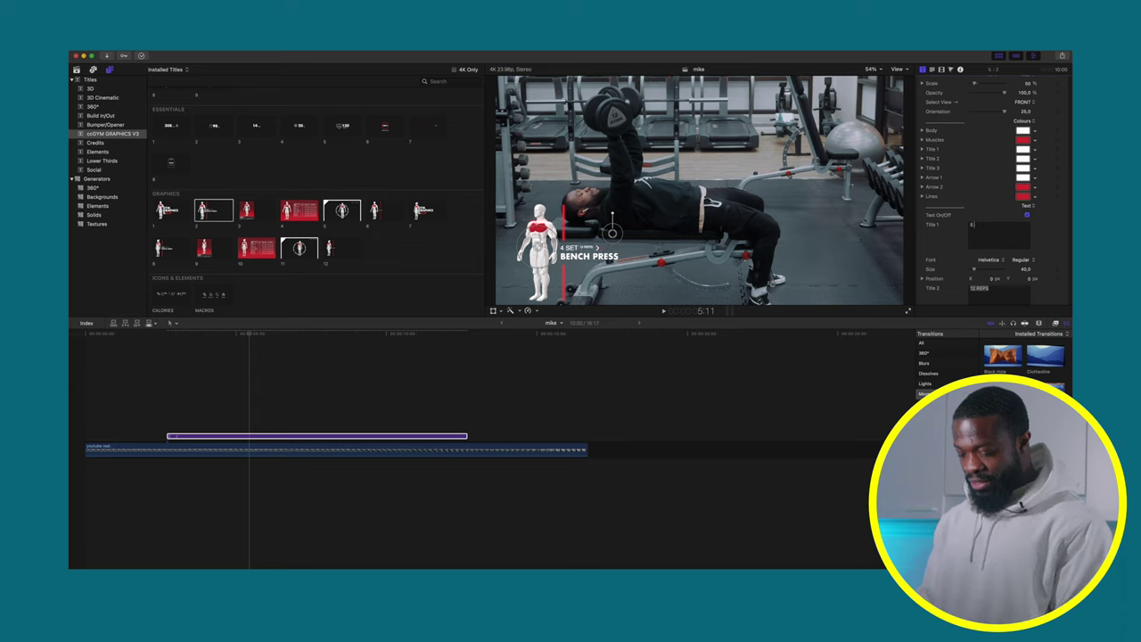
pyautogui.write('SETS')
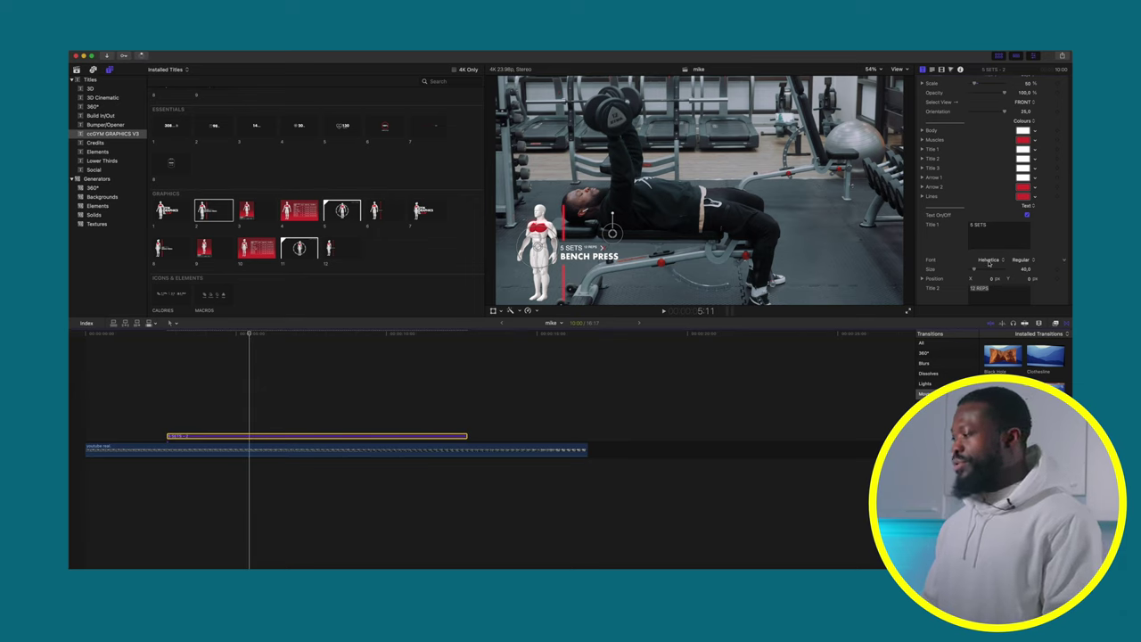
pyautogui.click(988, 260)
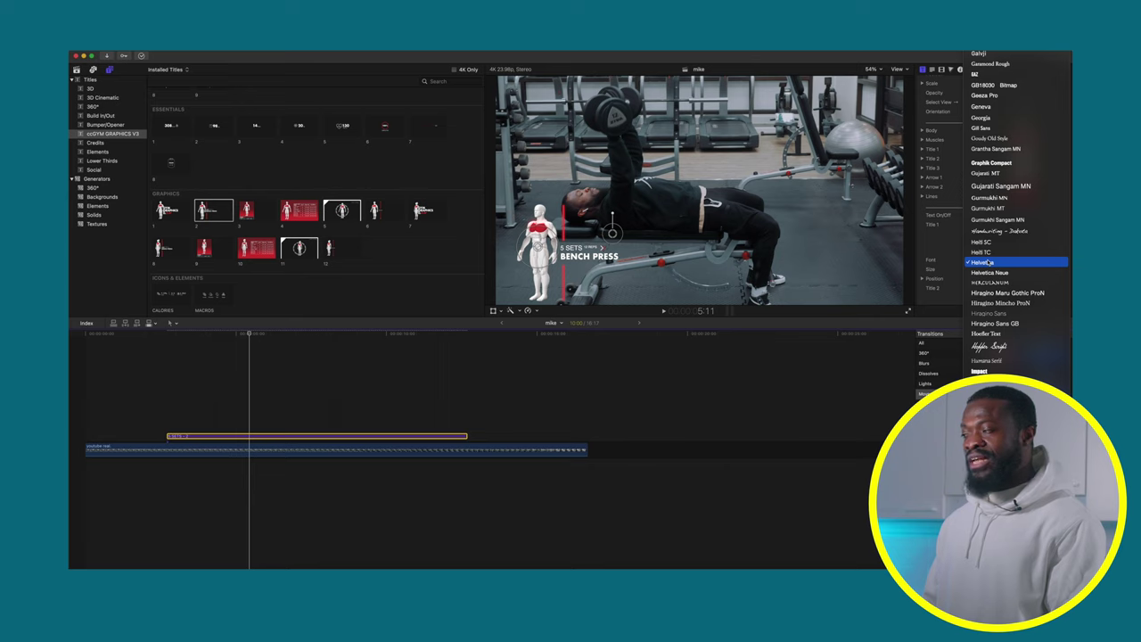
# - Keep the 5 SETS line in Helvetica and select its Size field
pyautogui.click(985, 262)
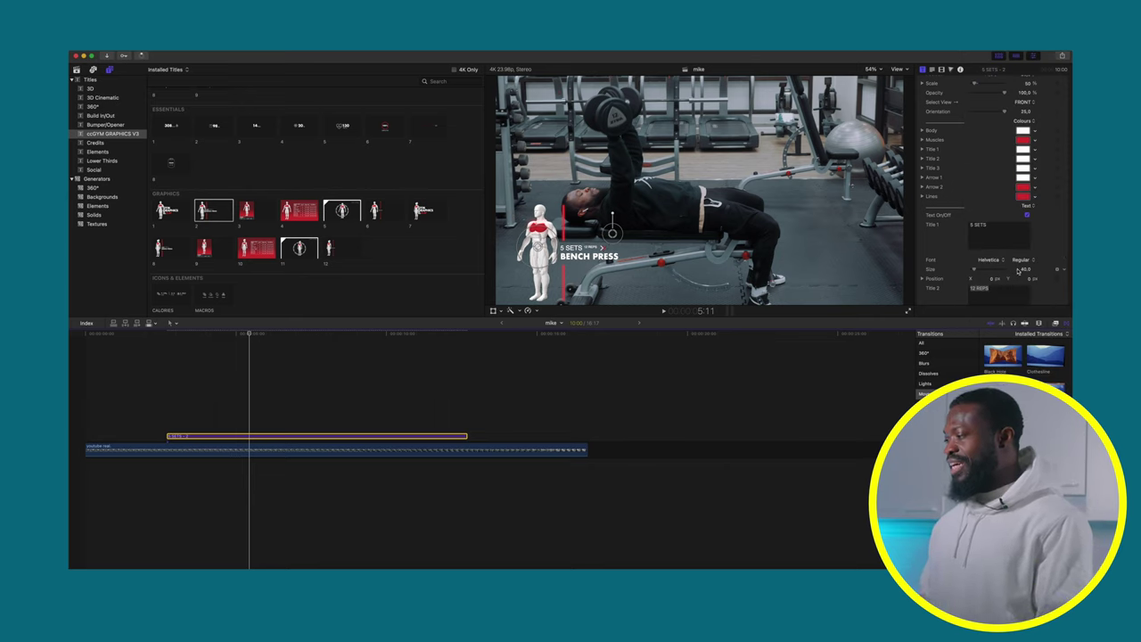
pyautogui.click(1022, 271)
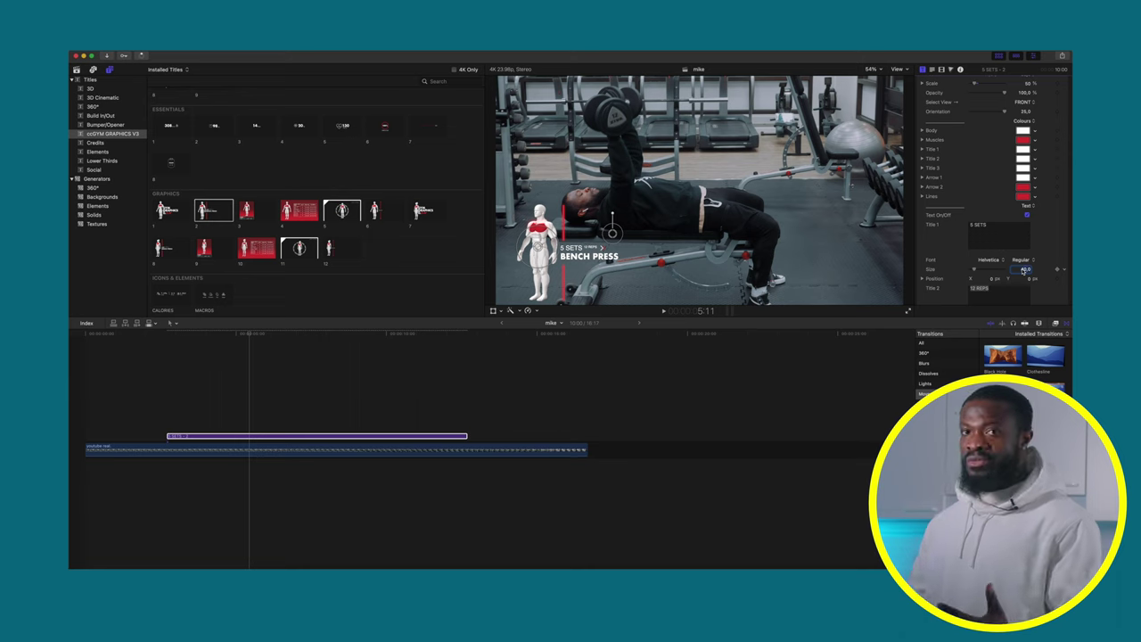
pyautogui.scroll(-3, 938, 291)
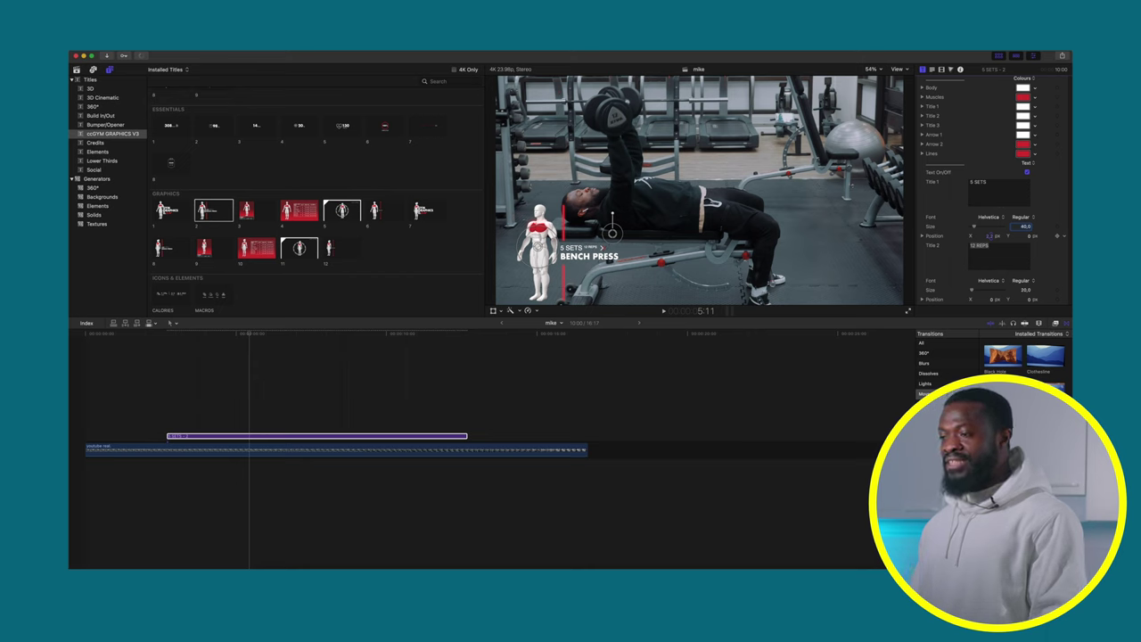
# - Nudge Title 1 Position X from 2.3 to 4.6 and begin editing the Title 2 reps text
pyautogui.moveTo(989, 235); pyautogui.dragTo(995, 236)
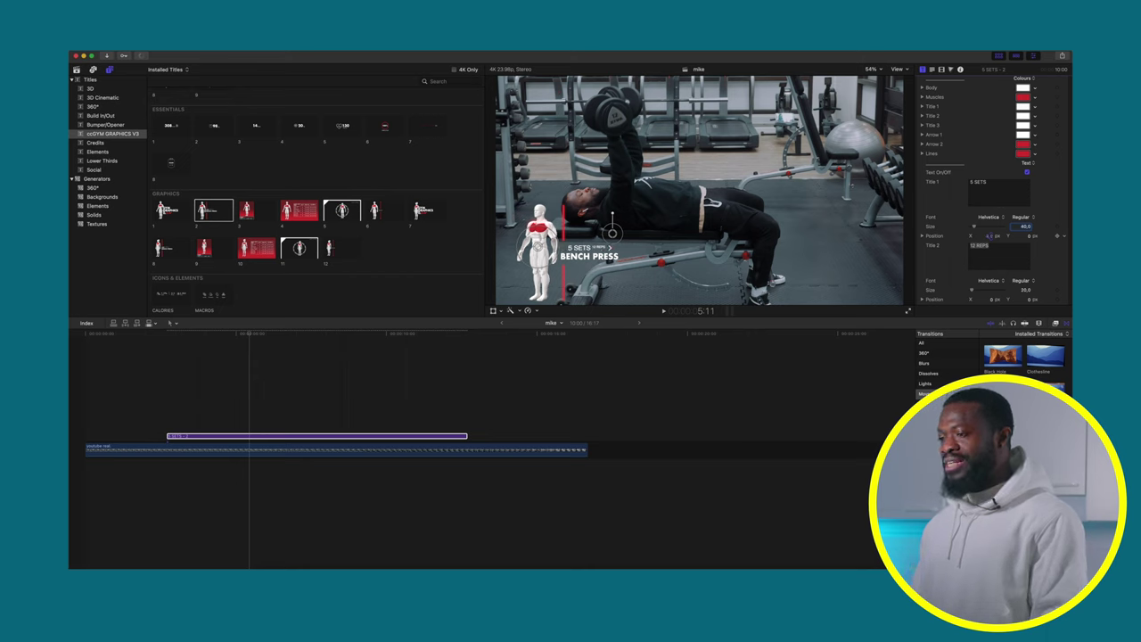
pyautogui.click(987, 235)
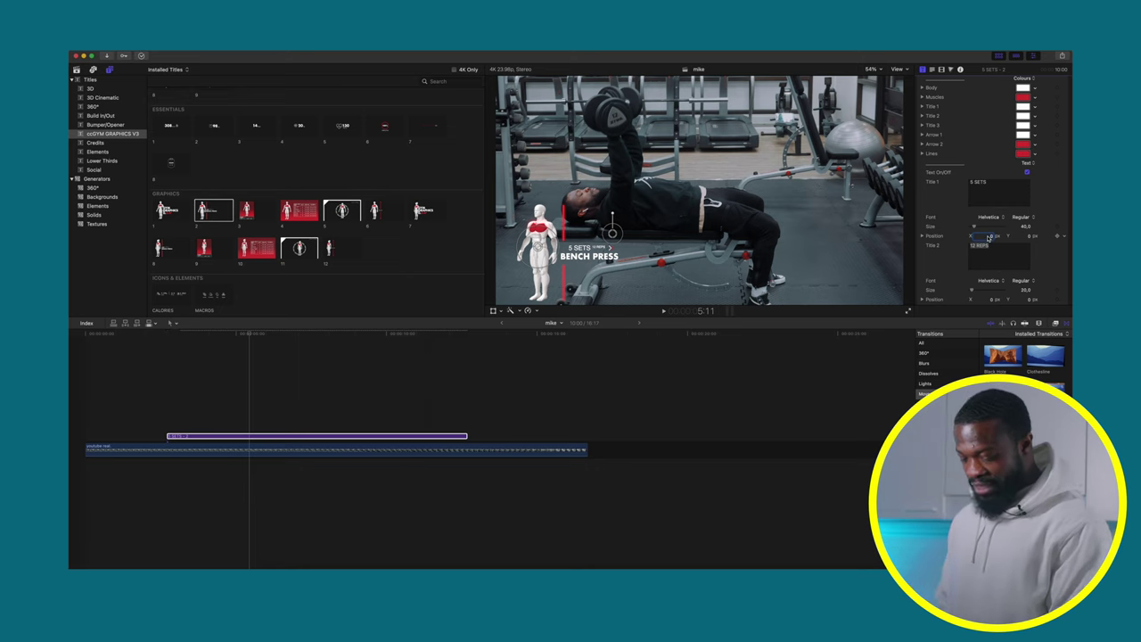
pyautogui.scroll(-2, 955, 255)
pyautogui.click(990, 222)
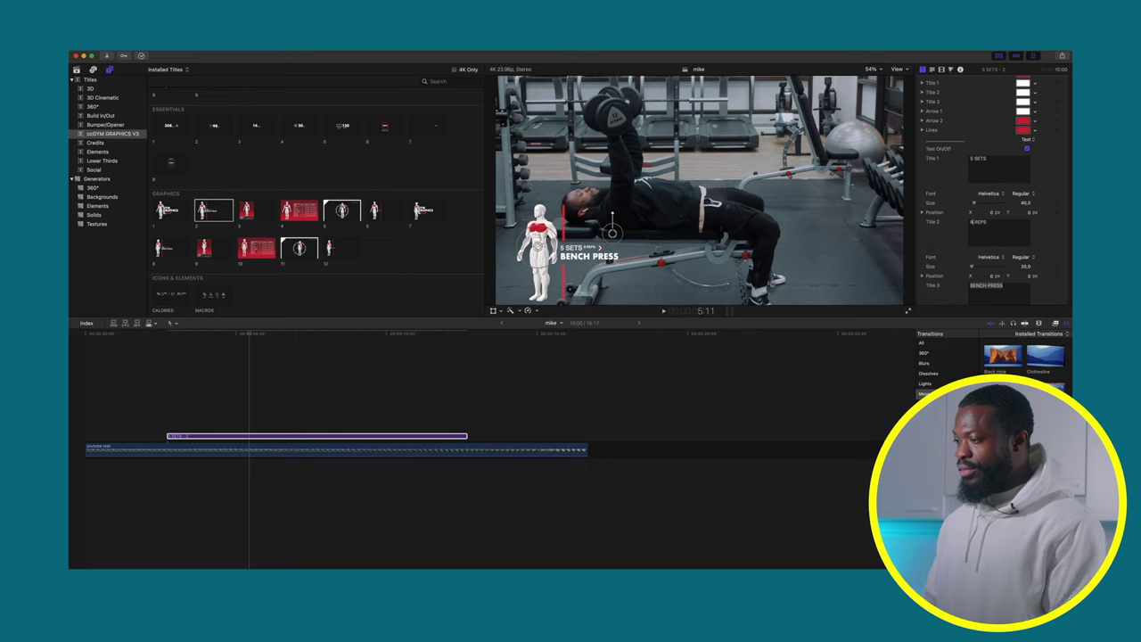
# - Replace BENCH with DUMBBELL in Title 3 so the line reads DUMBBELL PRESS
pyautogui.scroll(-2, 989, 230)
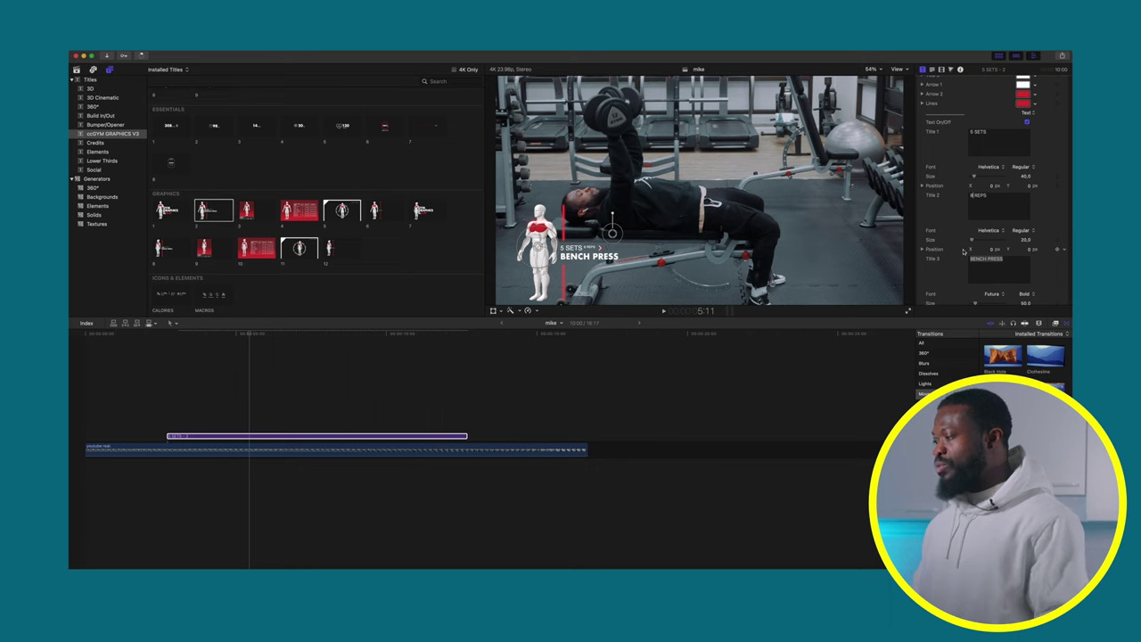
pyautogui.scroll(-2, 955, 249)
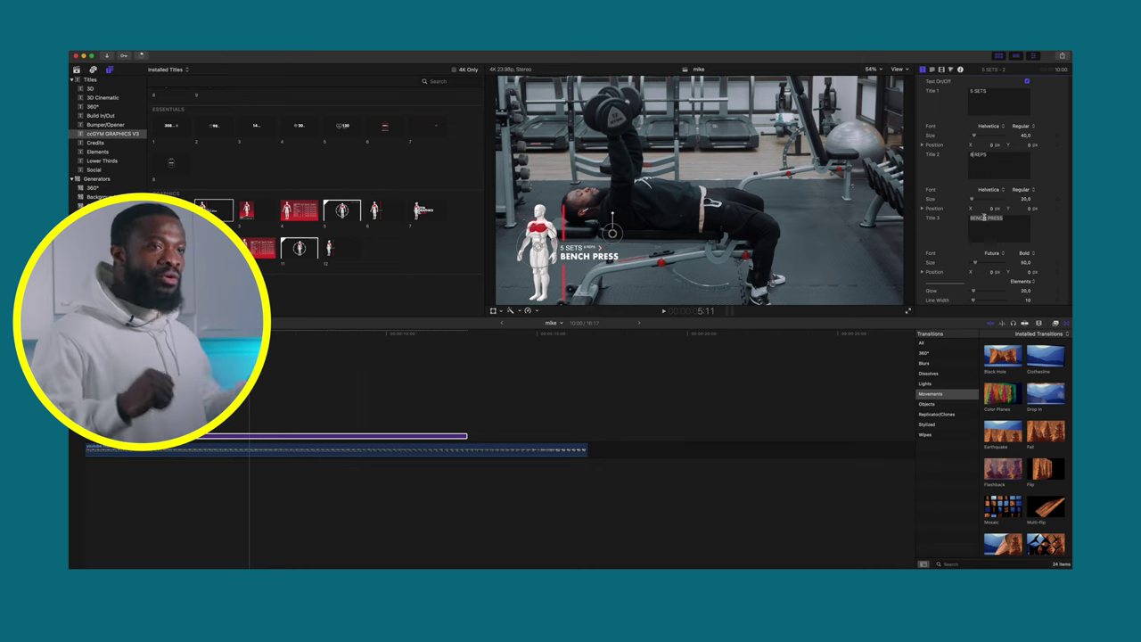
pyautogui.click(987, 217)
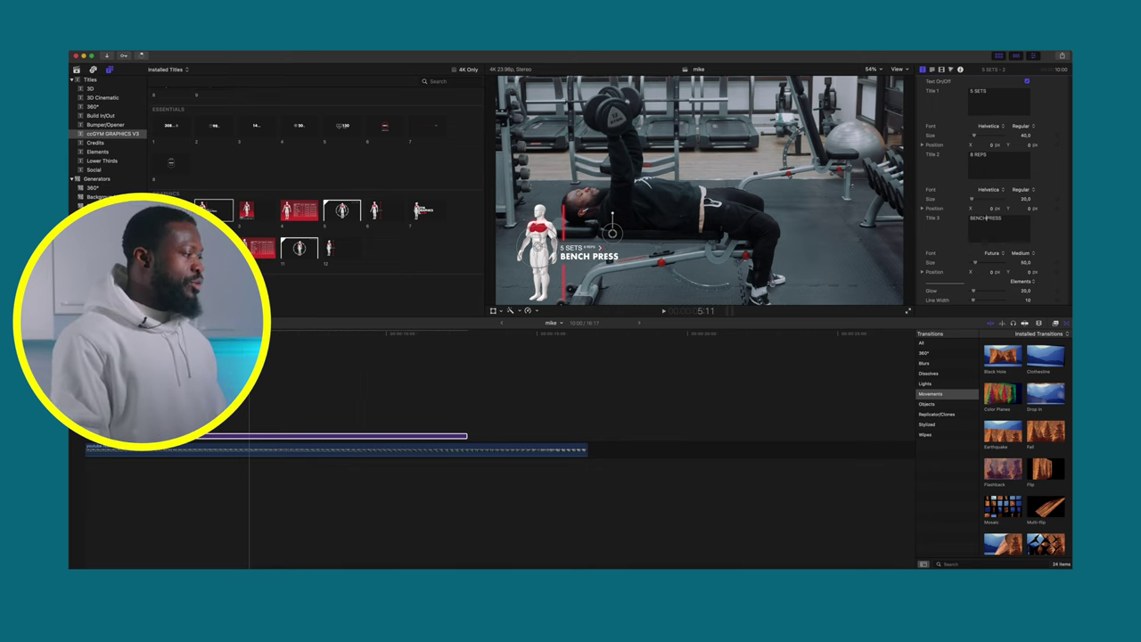
pyautogui.doubleClick(986, 218)
pyautogui.write('DUMBBELL')
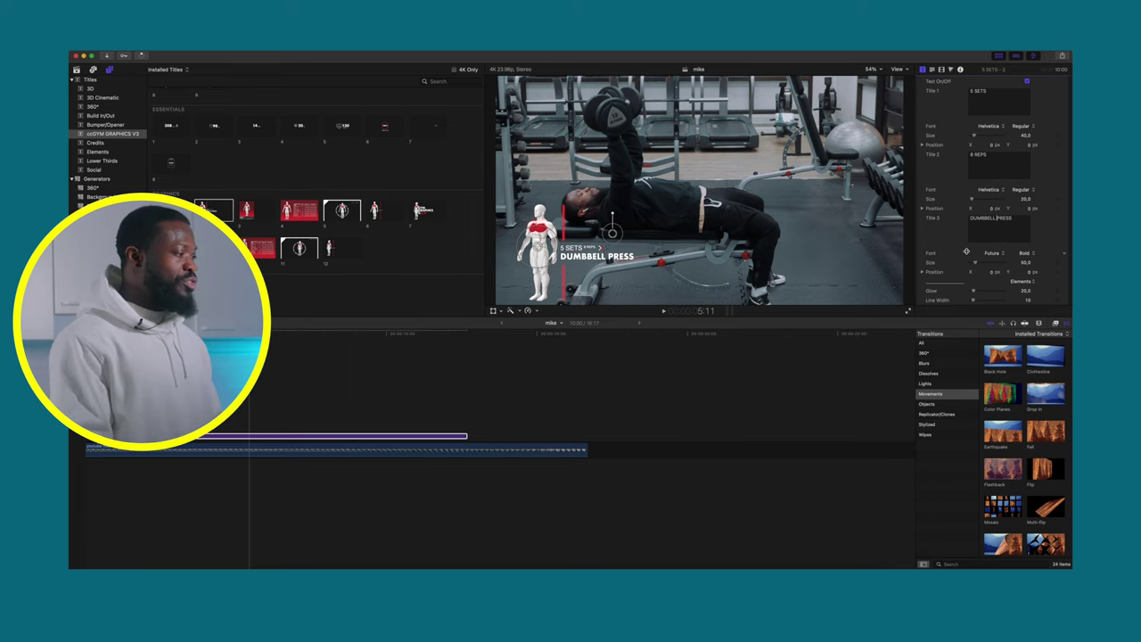
pyautogui.scroll(-2, 967, 254)
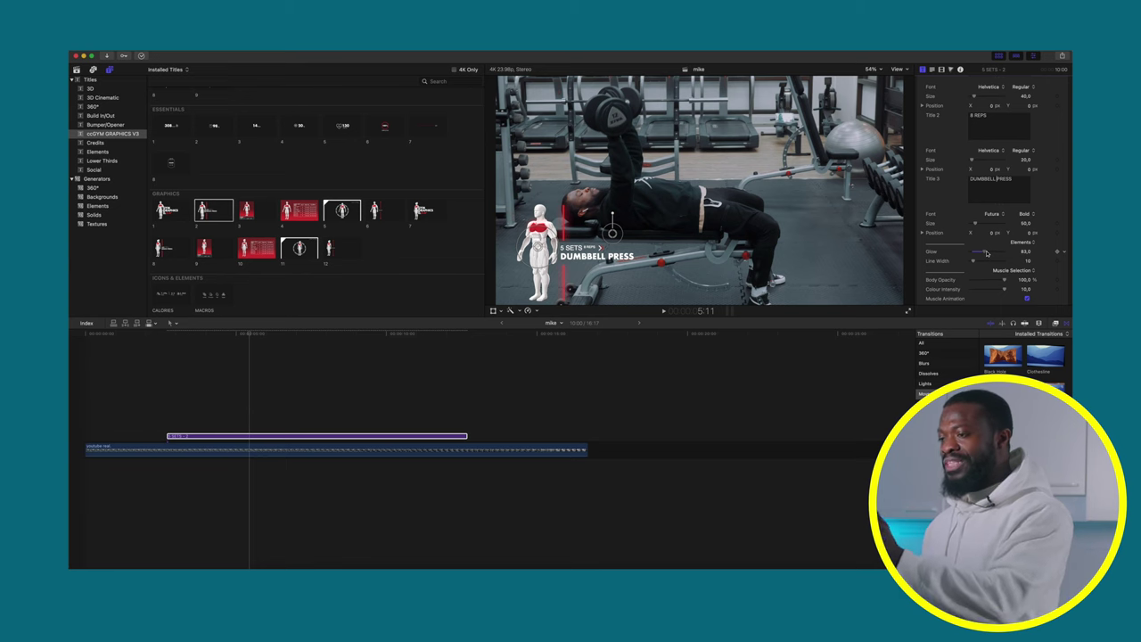
# - Set the anatomy graphic's Glow to 20 in the Elements section
pyautogui.moveTo(986, 253); pyautogui.dragTo(991, 253)
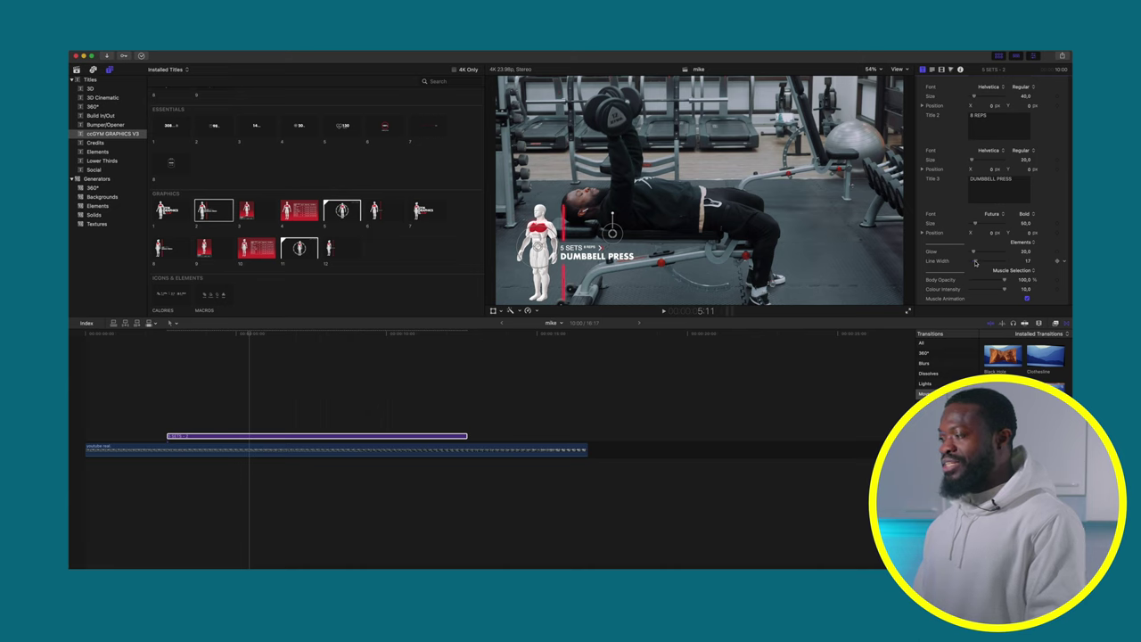
pyautogui.scroll(-4, 952, 260)
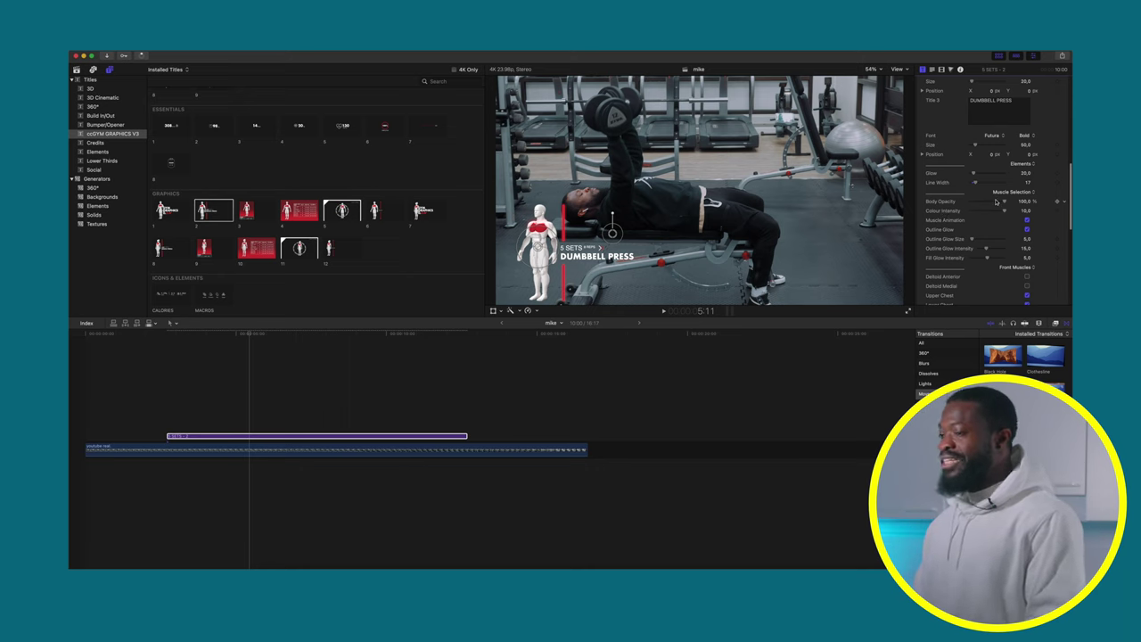
# - Try lower Body Opacity and Colour Intensity, then restore them to 100 and 10
pyautogui.moveTo(996, 201); pyautogui.dragTo(983, 202)
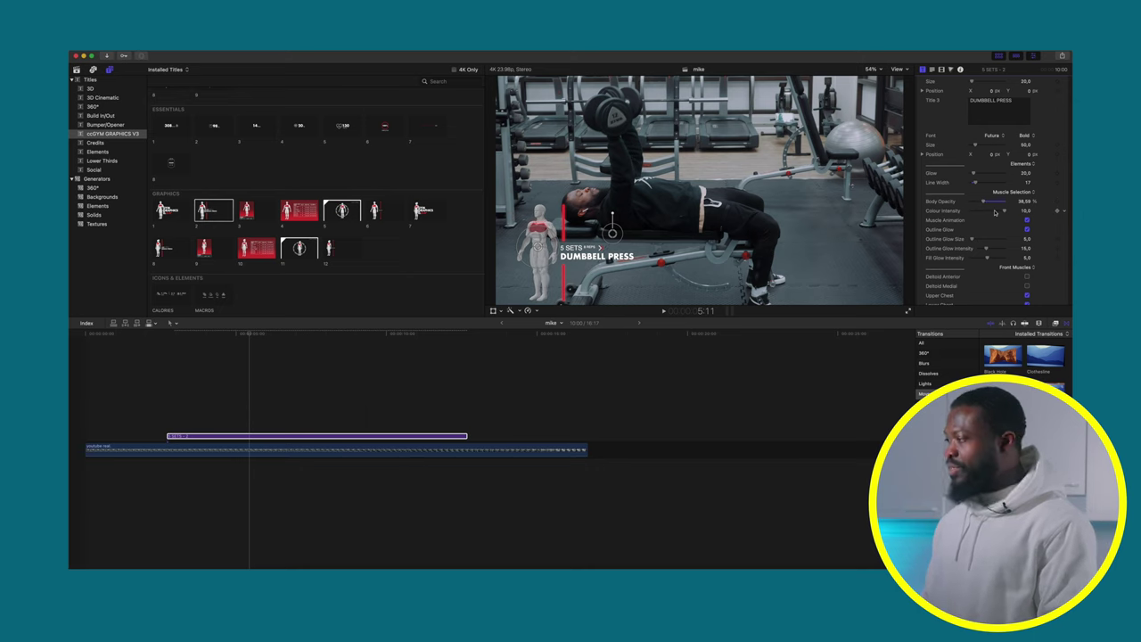
pyautogui.moveTo(993, 212); pyautogui.dragTo(1003, 211)
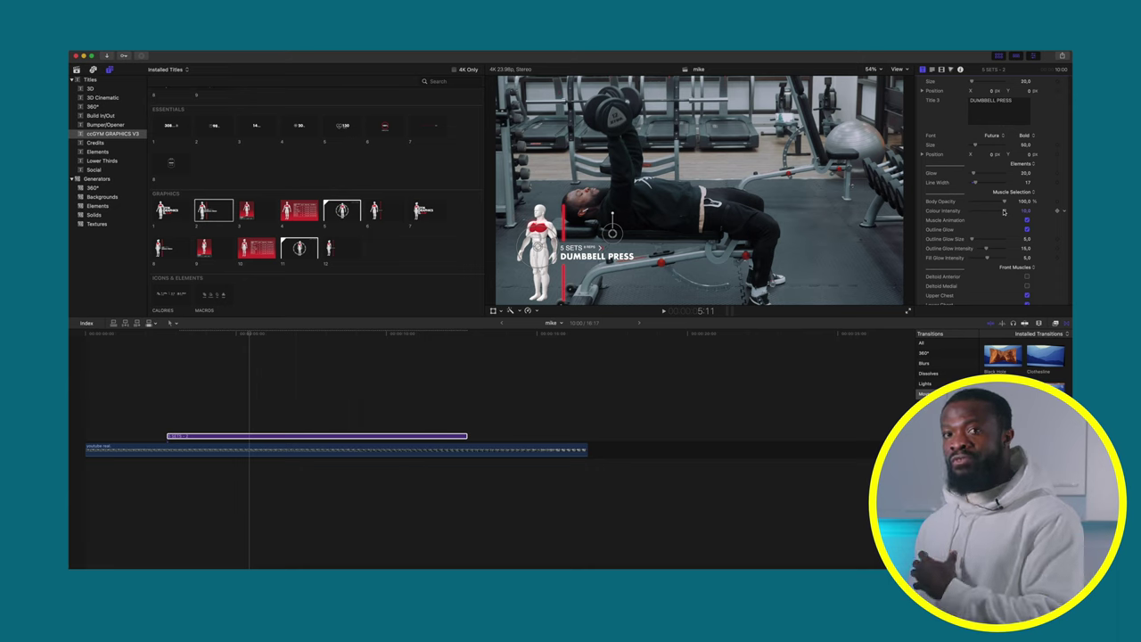
pyautogui.moveTo(984, 212); pyautogui.dragTo(983, 214)
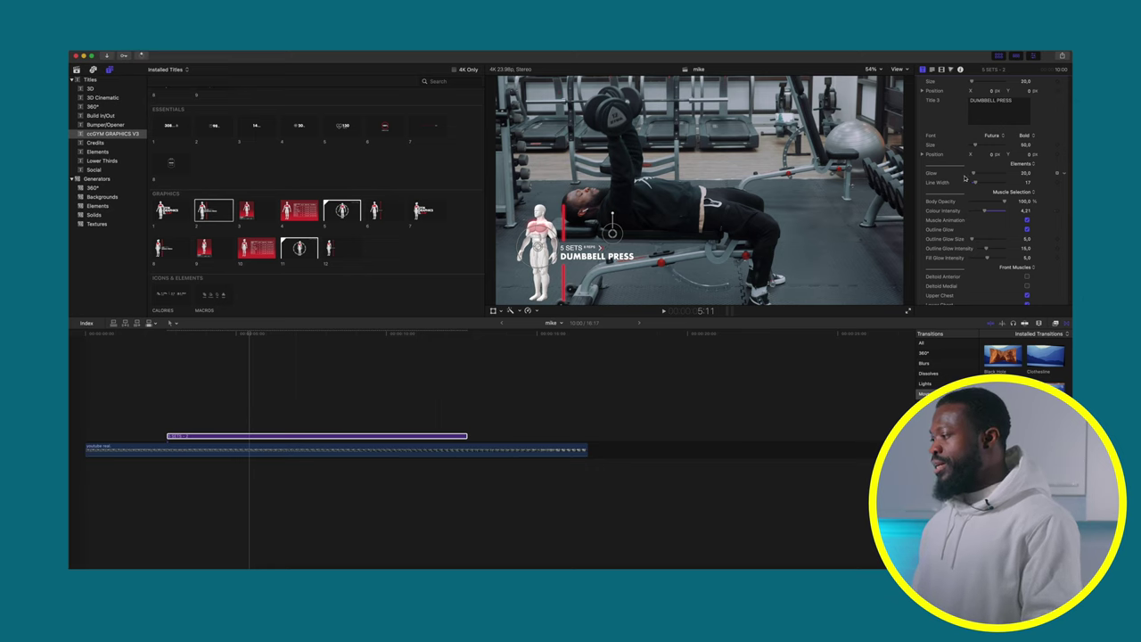
pyautogui.moveTo(984, 212); pyautogui.dragTo(1017, 209)
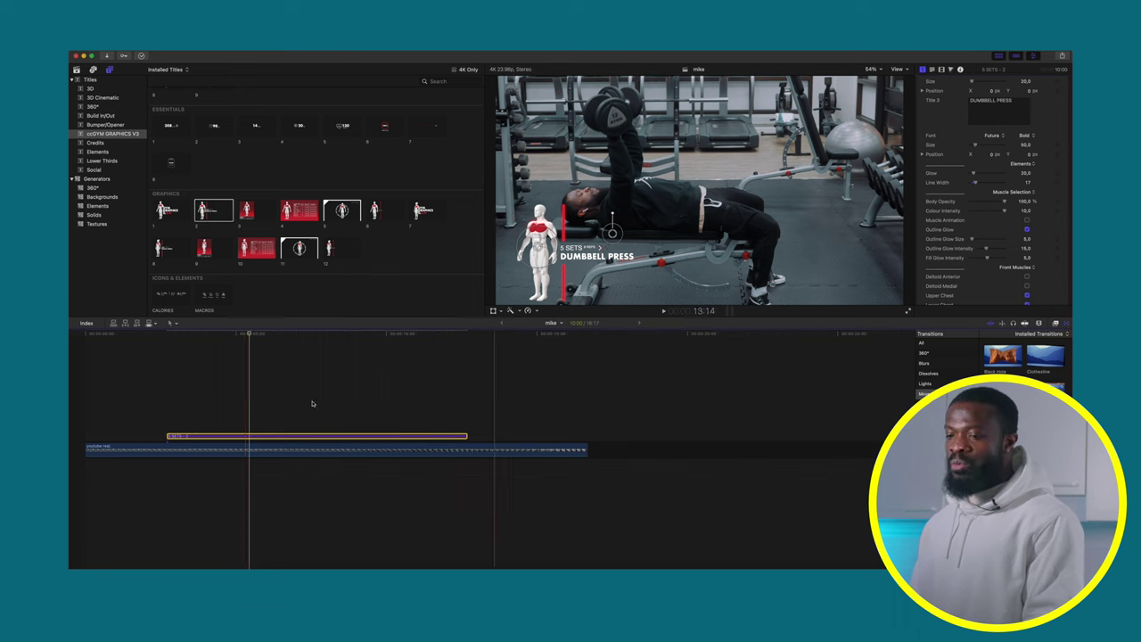
# - Move the playhead before the title's entrance and re-enable Muscle Animation in the Inspector
pyautogui.click(178, 416)
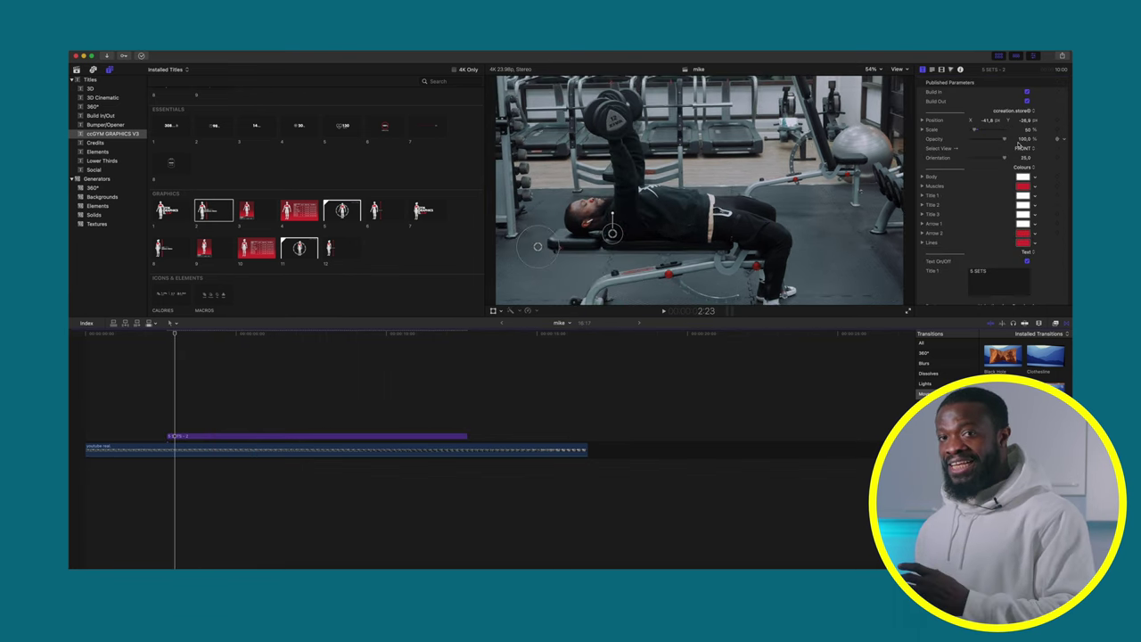
pyautogui.scroll(-5, 1034, 214)
pyautogui.scroll(-5, 1041, 234)
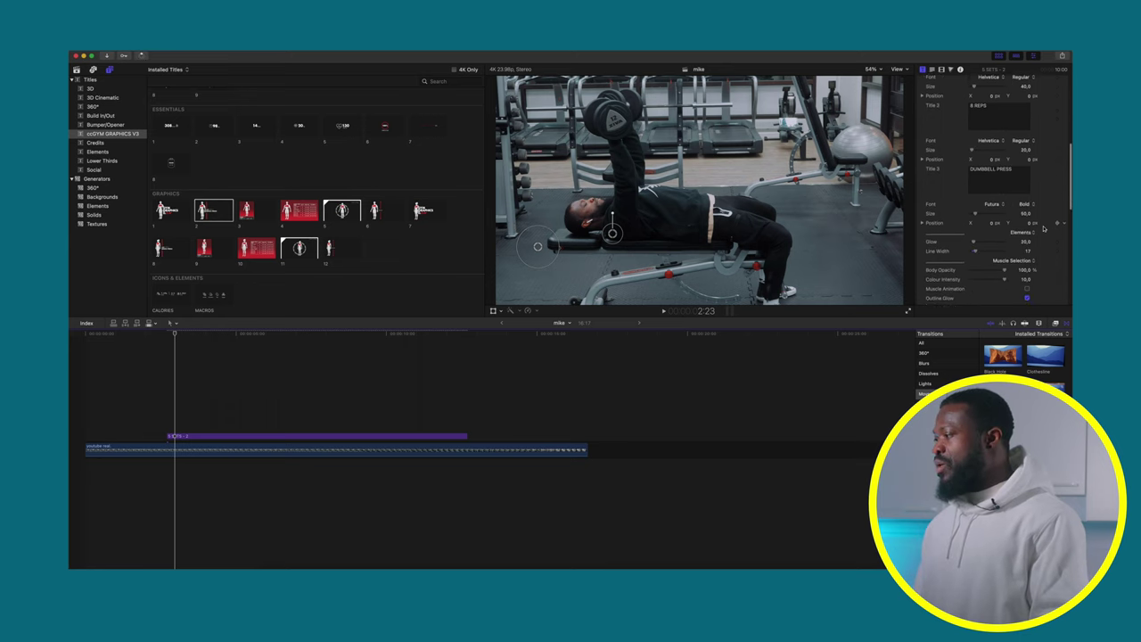
pyautogui.click(1027, 240)
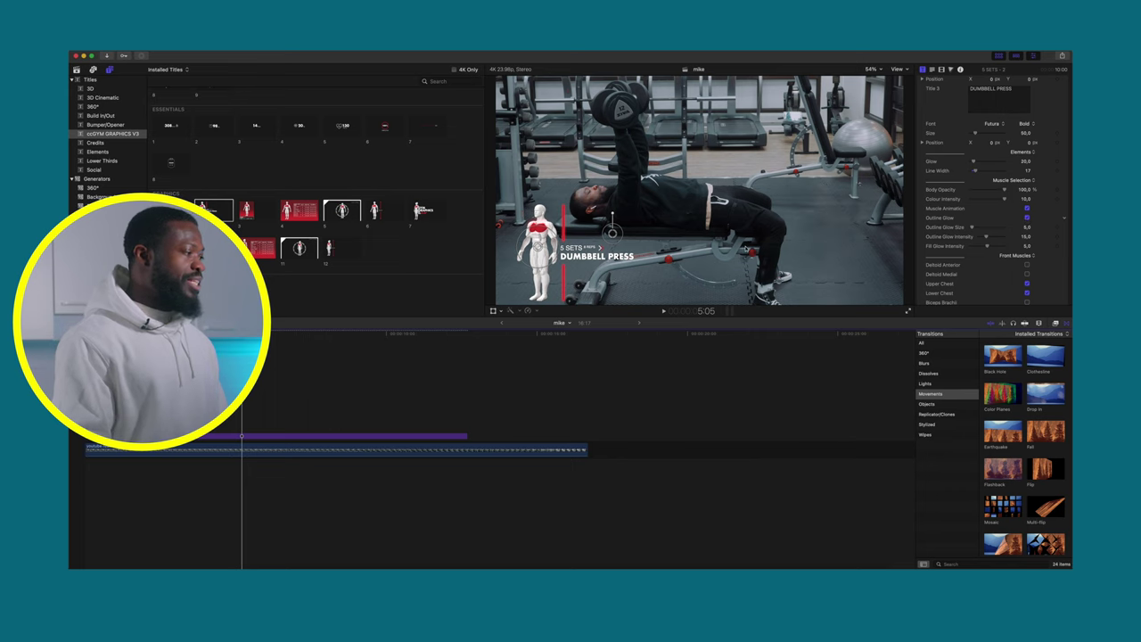
# - Enable the outline glow, untick Upper Chest and Lower Chest, and tick Deltoid Medial
pyautogui.click(1027, 218)
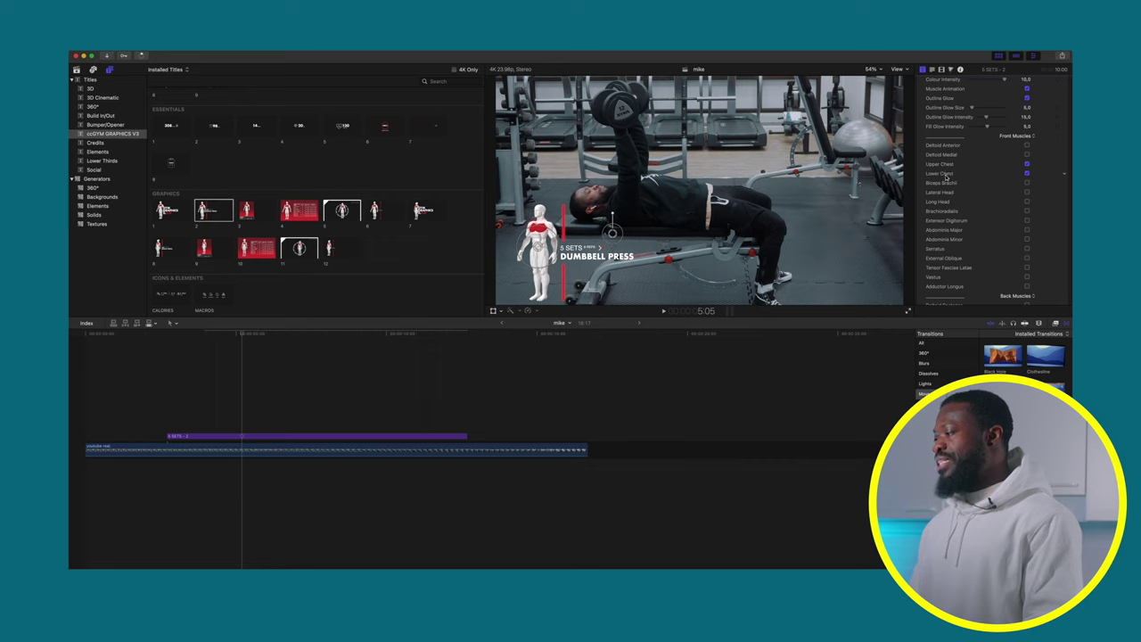
pyautogui.click(1026, 173)
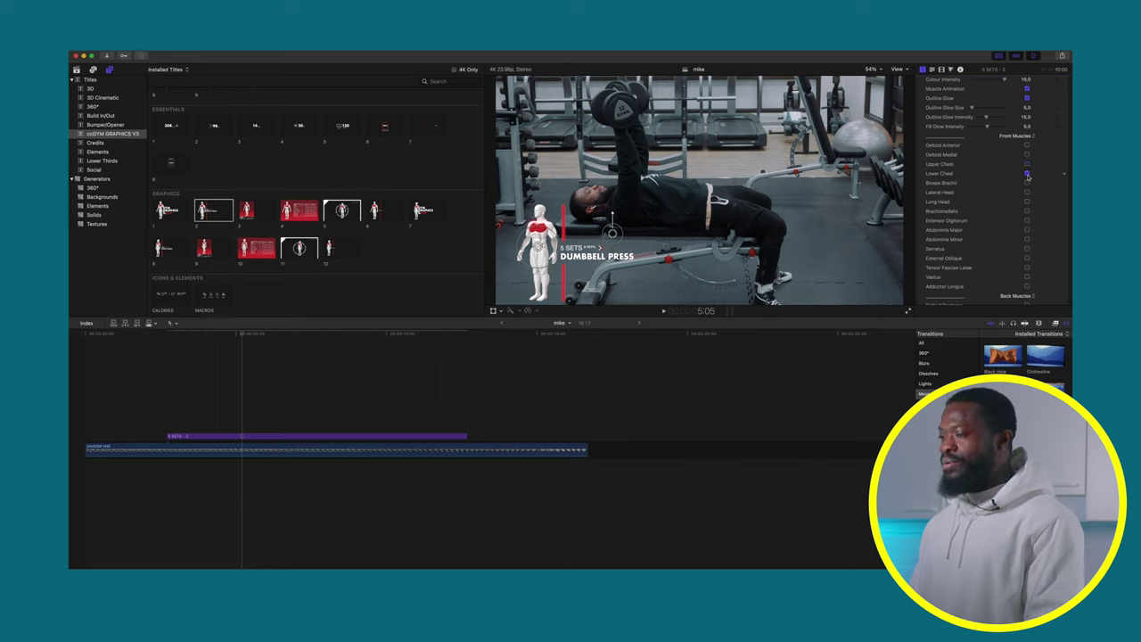
pyautogui.click(1026, 175)
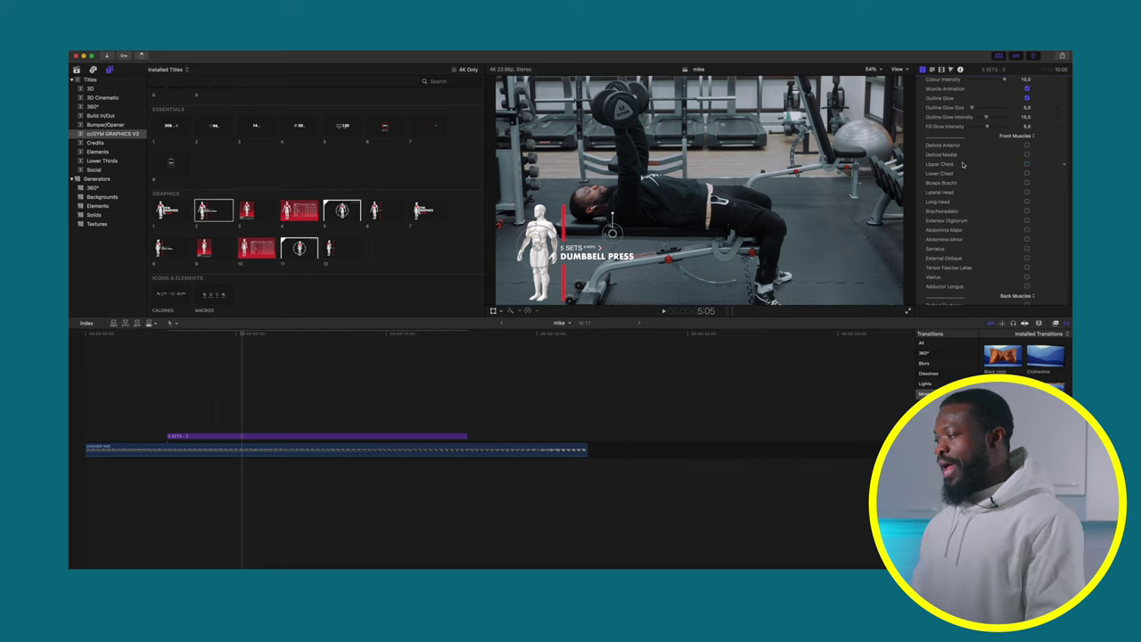
pyautogui.click(1026, 154)
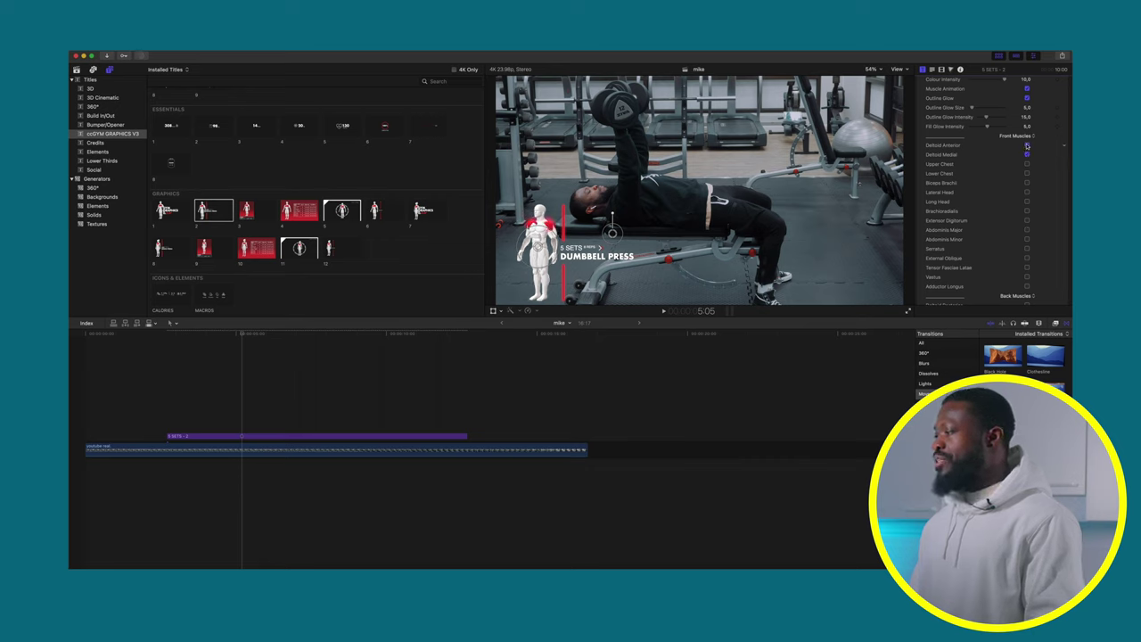